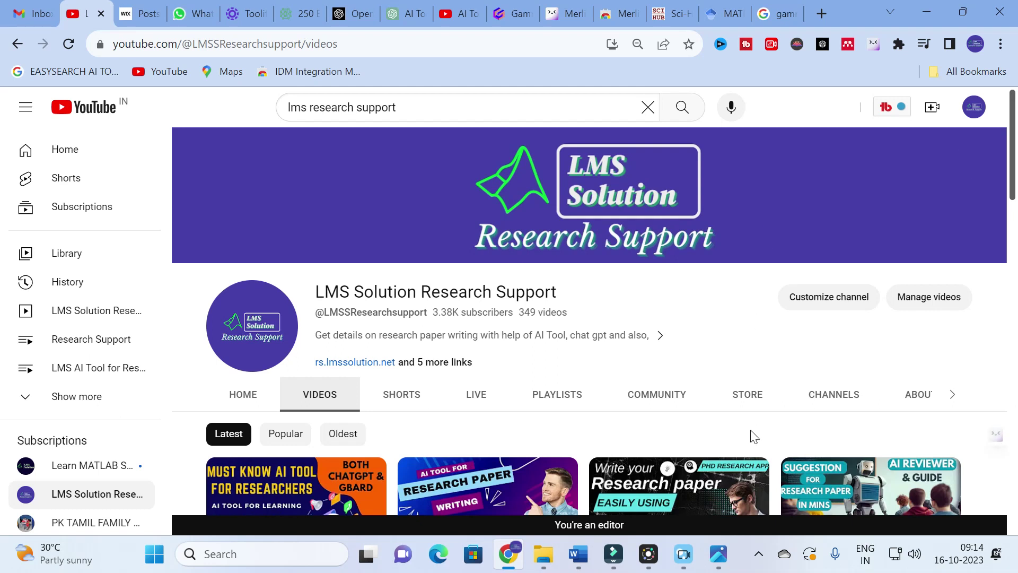
- View the research paper writing workshop flyer in the photo viewer, and return to the browser
click(716, 563)
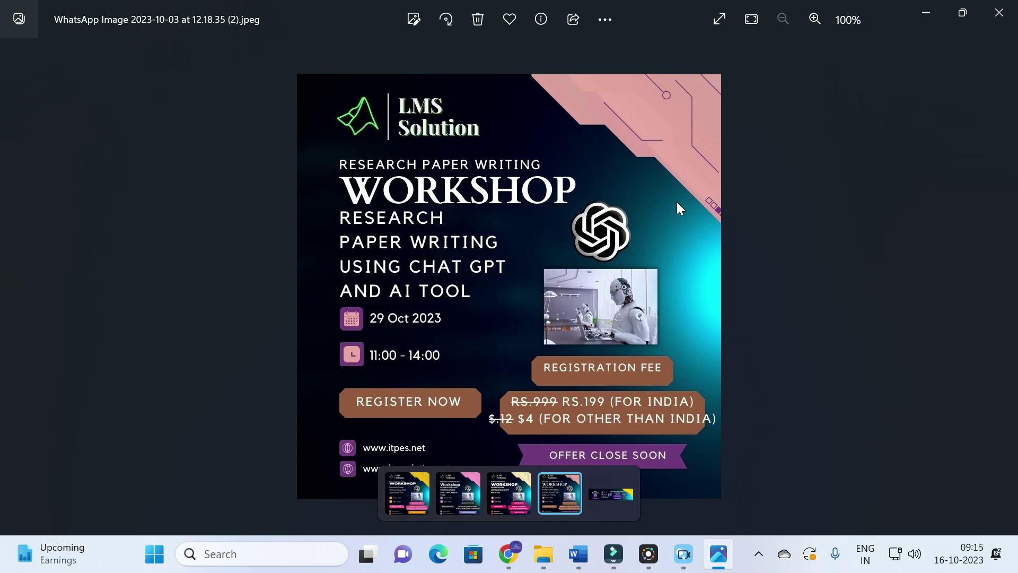
click(509, 557)
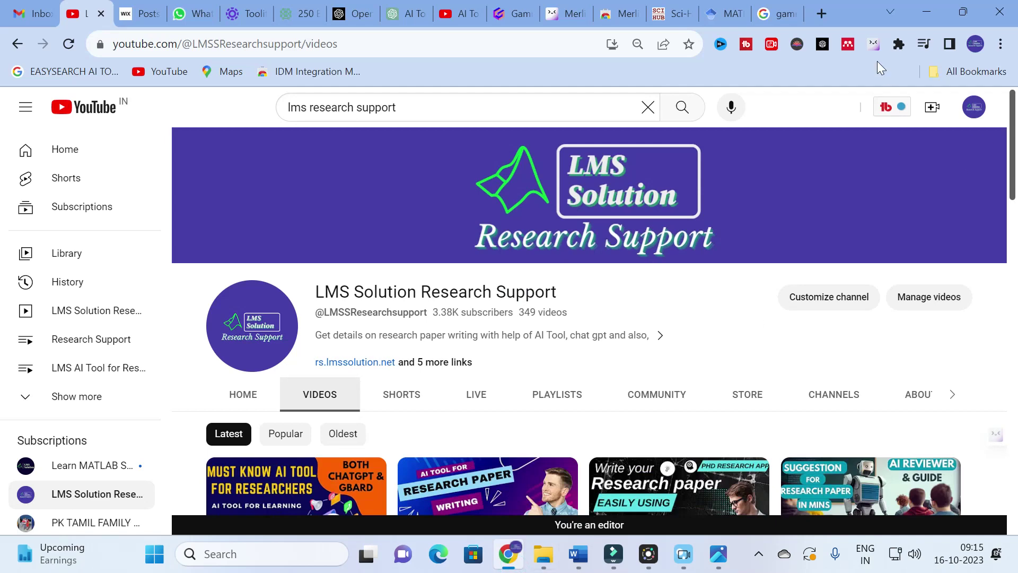
- Open the Gamma.app site from the Google search results and switch to its already open AI creation page
click(778, 8)
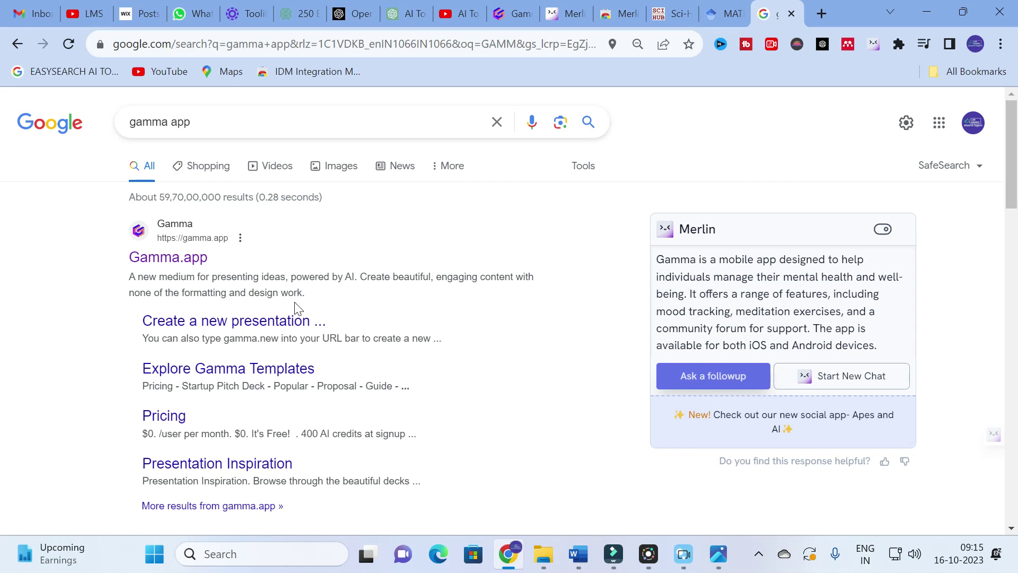
click(179, 259)
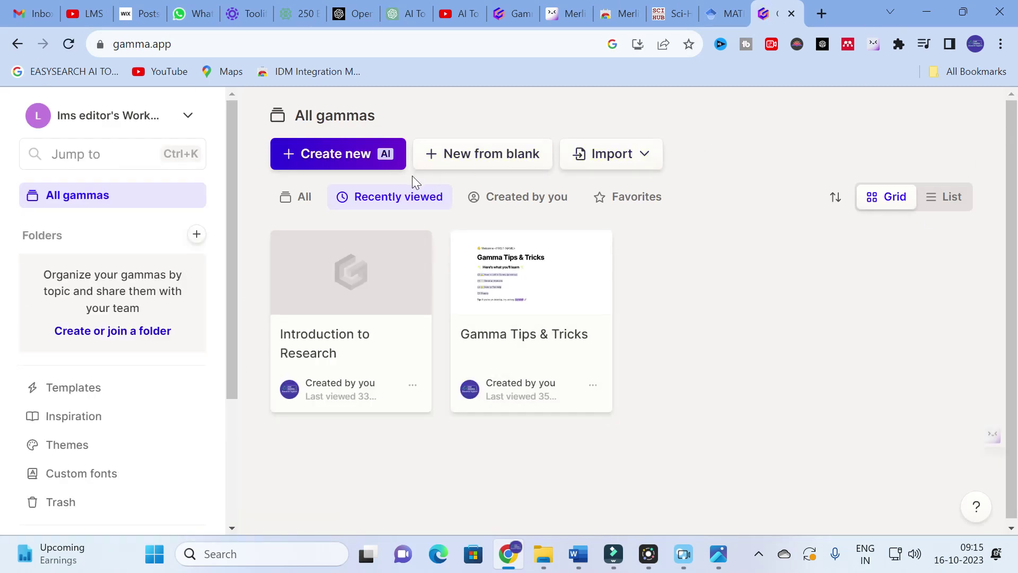
click(523, 10)
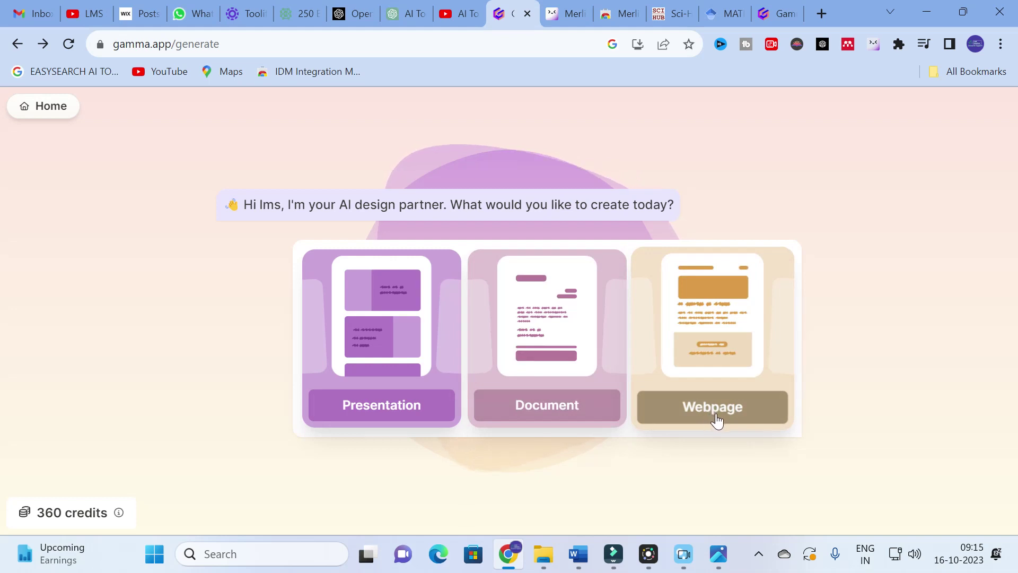
- Choose Presentation as the content type and generate an outline on the topic "RESEARCH"
click(395, 408)
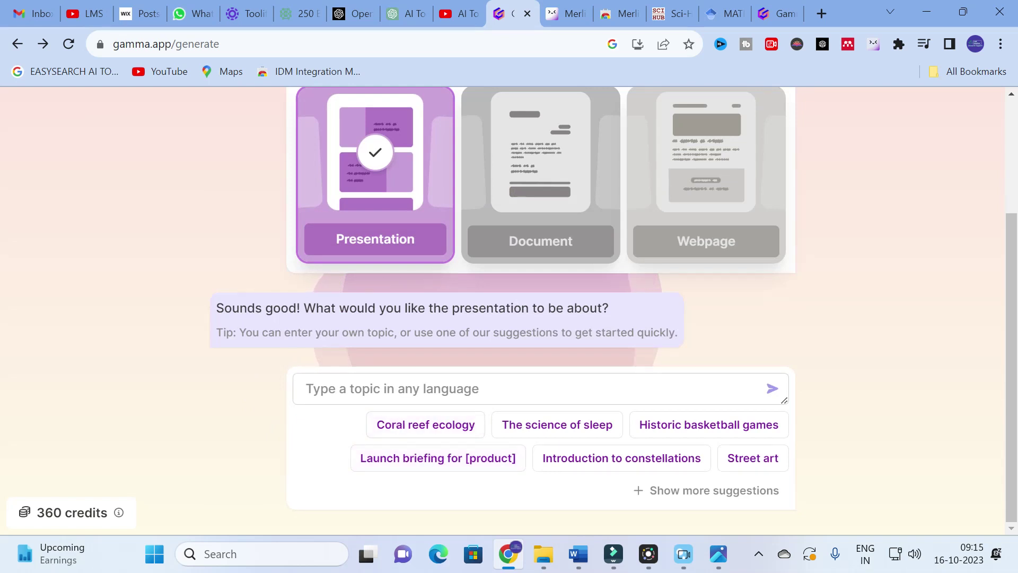
click(471, 388)
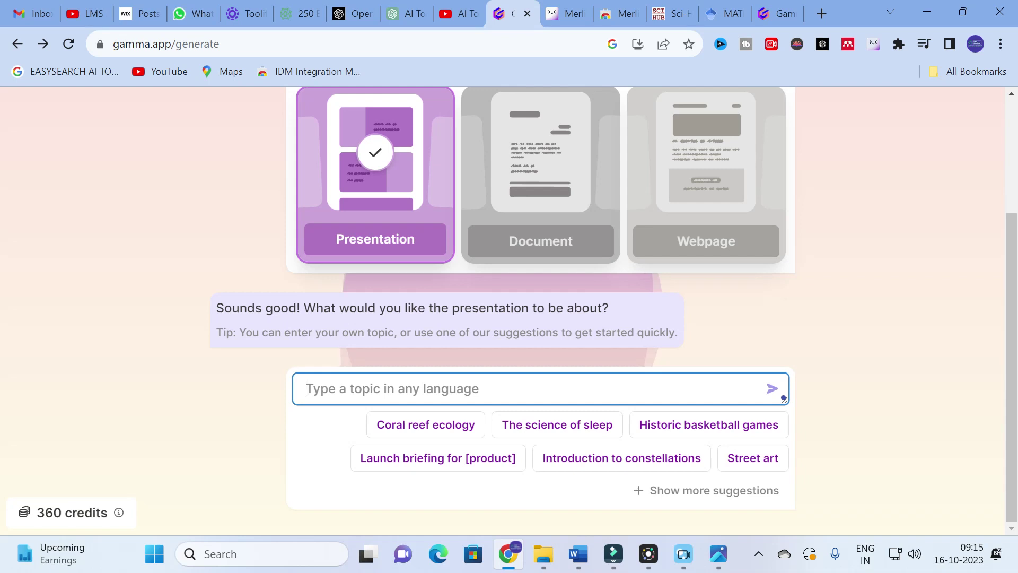
text(RESEARCH)
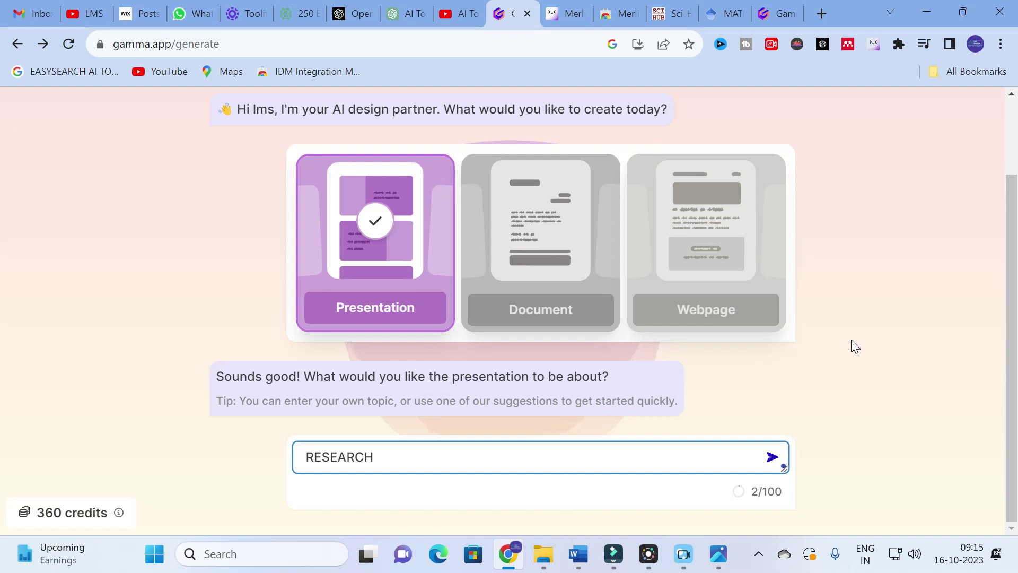
click(772, 456)
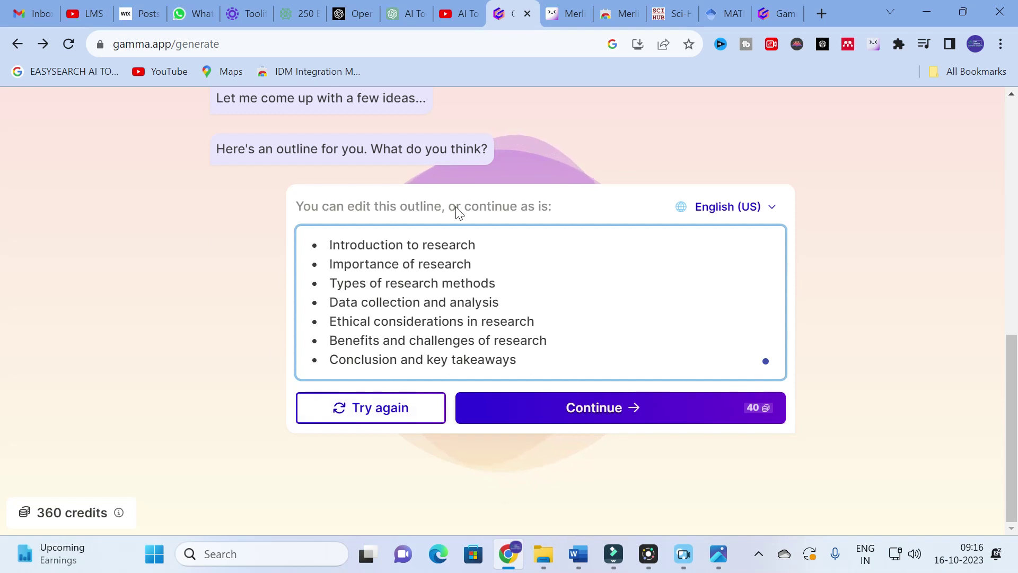
- Examine the generated outline and the list of output languages available for it
click(453, 340)
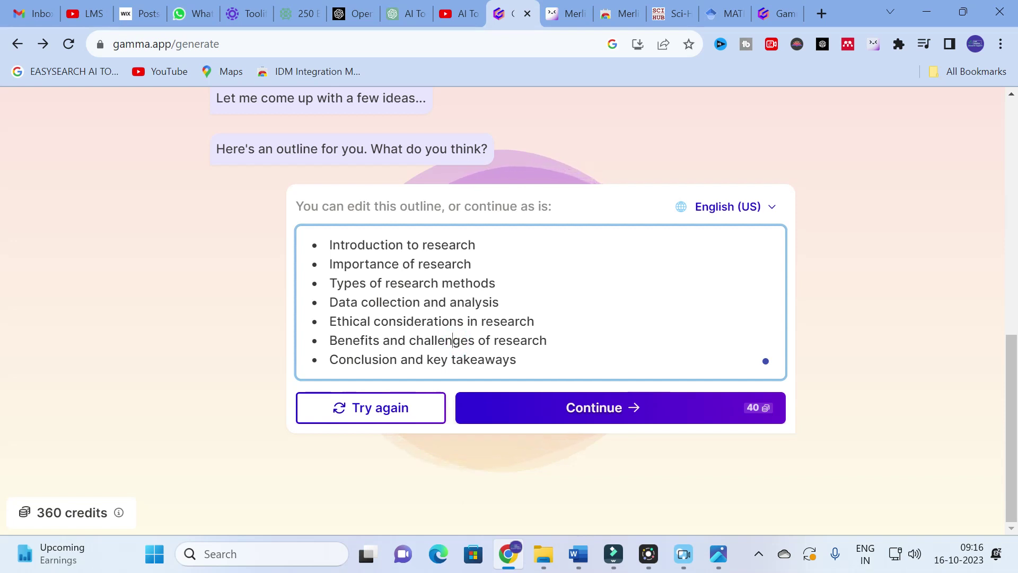
click(768, 210)
scroll(734, 377, down, 10)
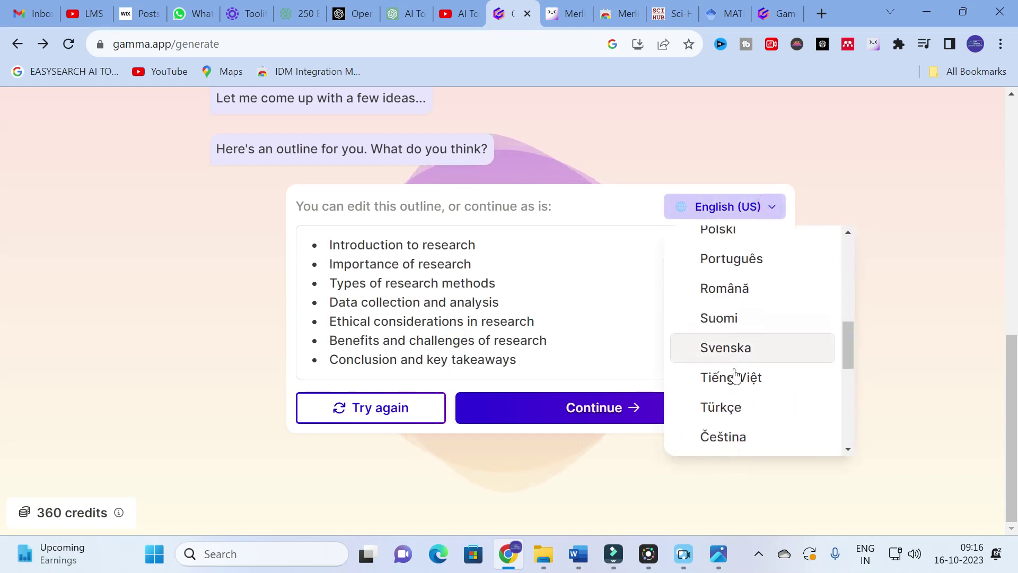
scroll(729, 368, up, 9)
scroll(727, 365, up, 2)
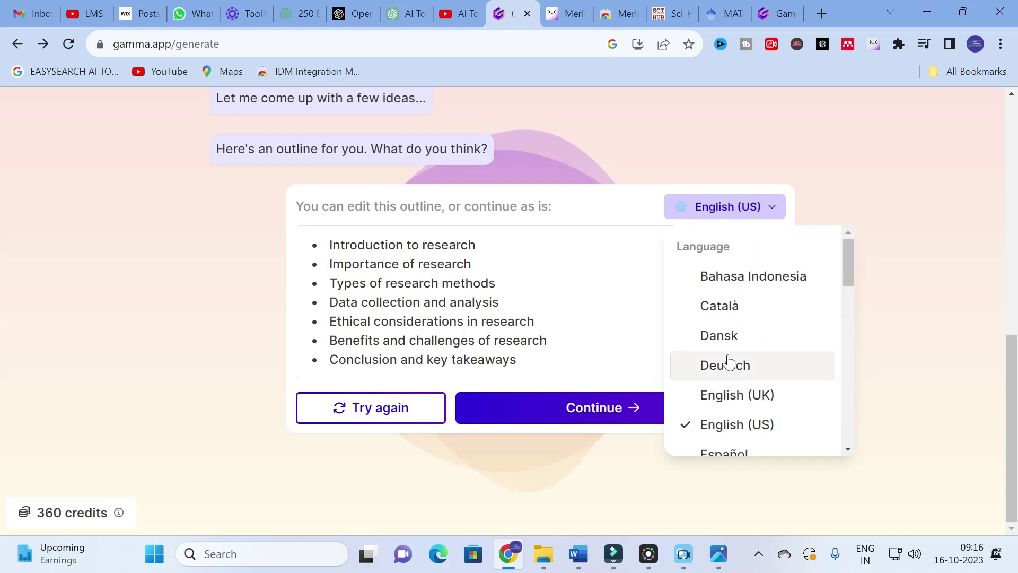
key(Up)
key(Up)
key(Up)
key(Up)
key(Up)
key(Up)
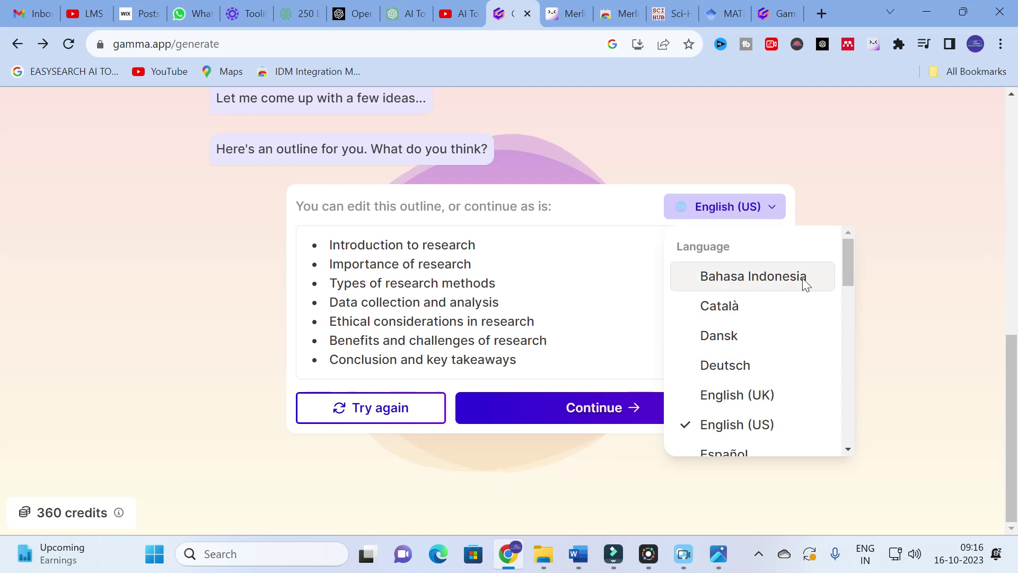
click(566, 292)
- Accept the outline as it is and choose the Finesse theme for the presentation
click(617, 408)
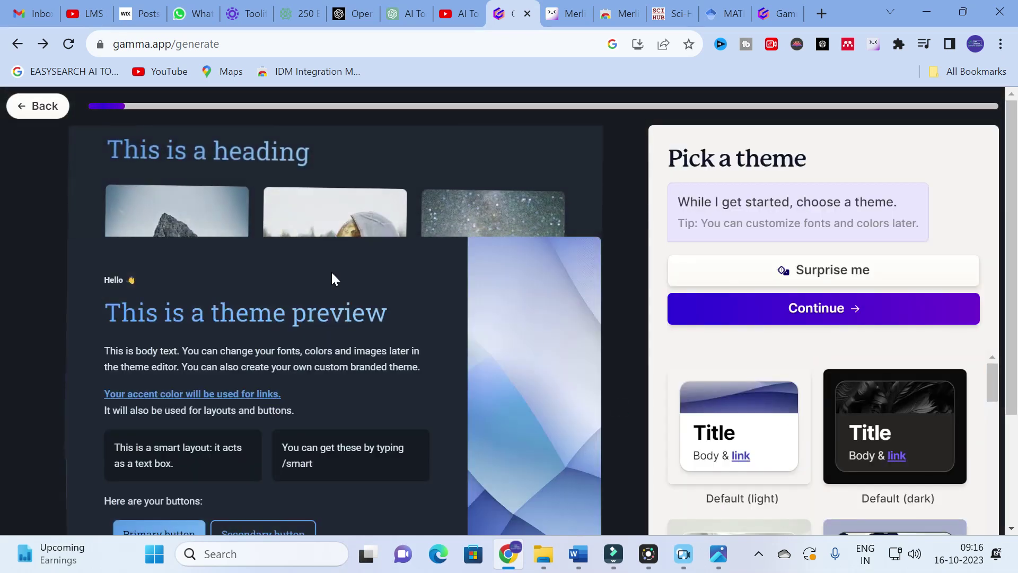
scroll(600, 276, down, 3)
scroll(794, 286, down, 5)
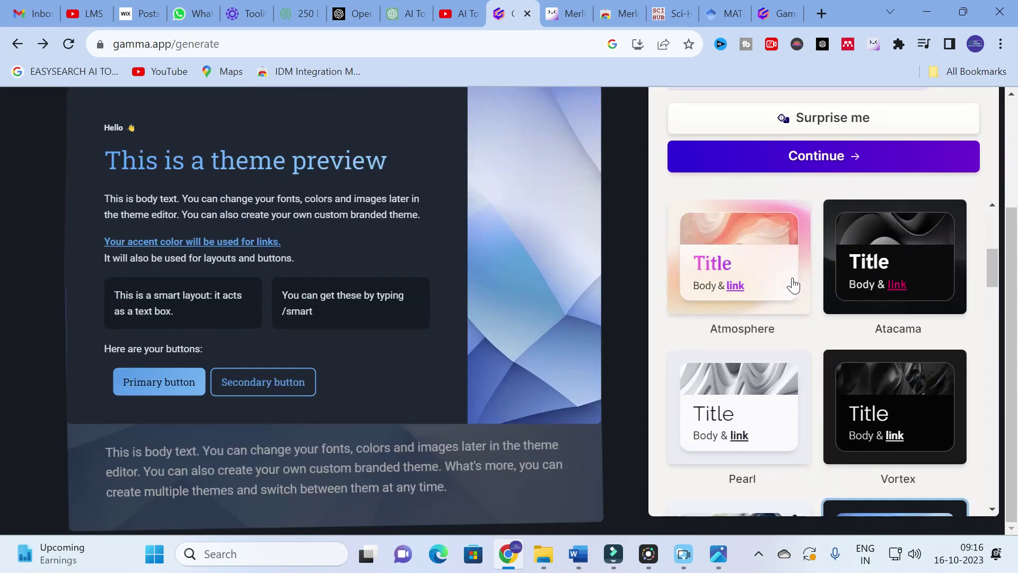
scroll(793, 286, down, 5)
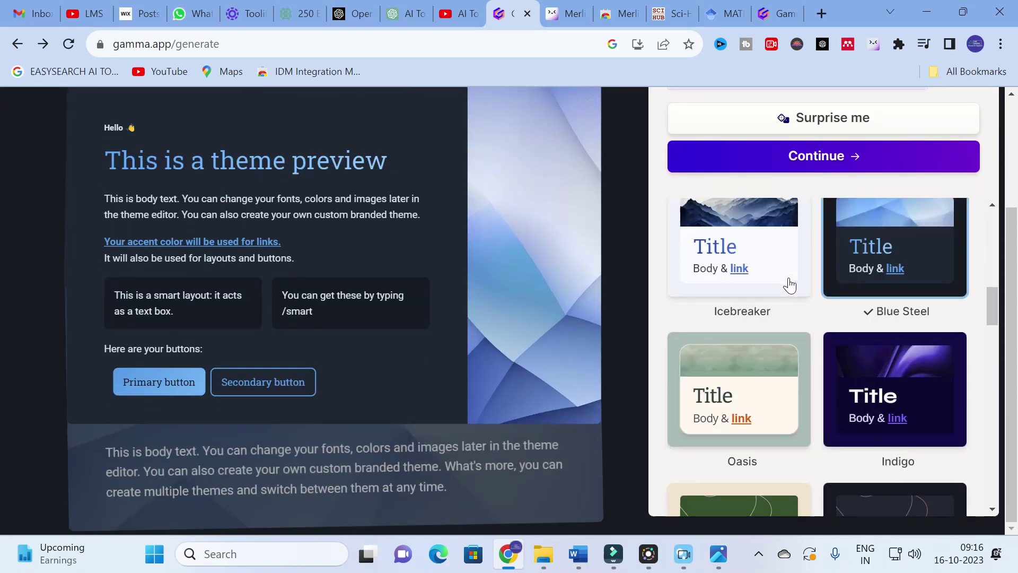
scroll(779, 319, down, 5)
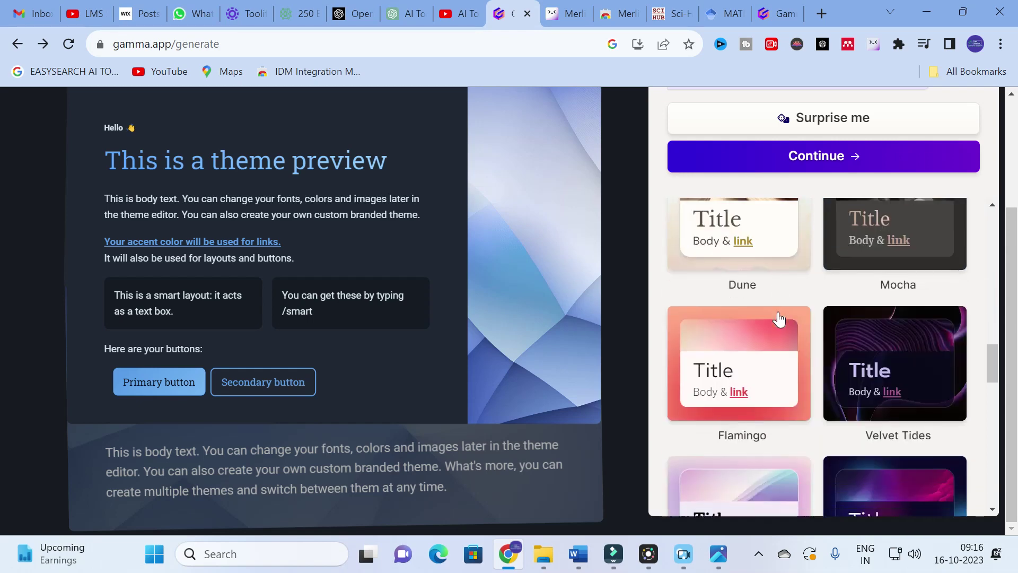
scroll(778, 318, up, 3)
scroll(763, 309, down, 1)
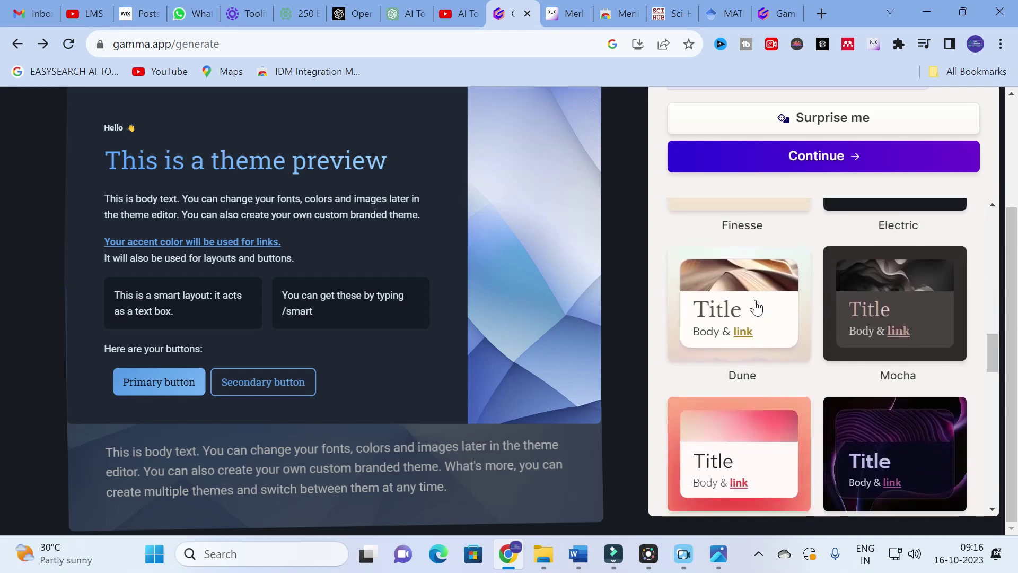
scroll(756, 307, up, 2)
scroll(755, 305, down, 3)
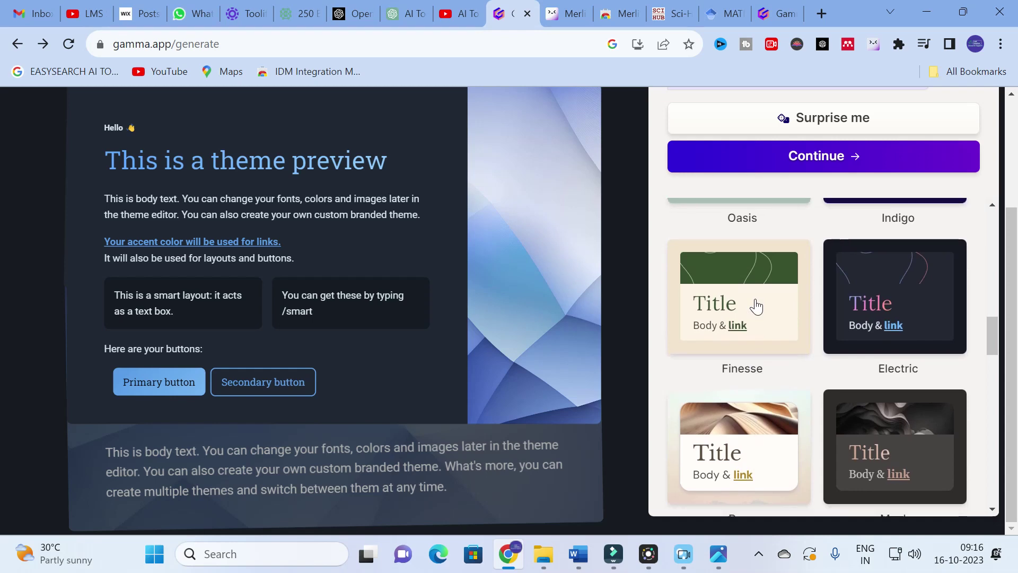
scroll(748, 306, up, 4)
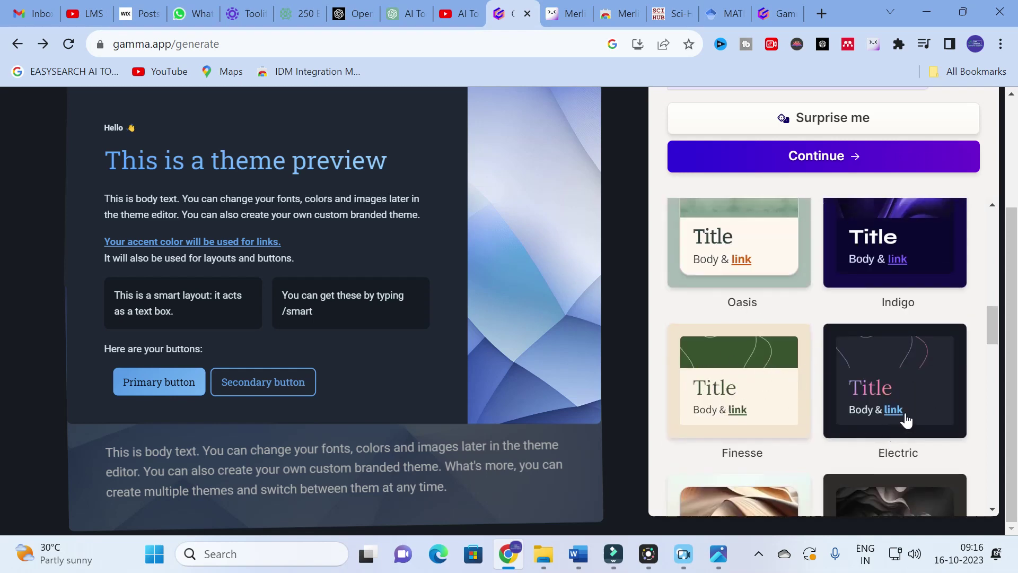
scroll(763, 322, up, 3)
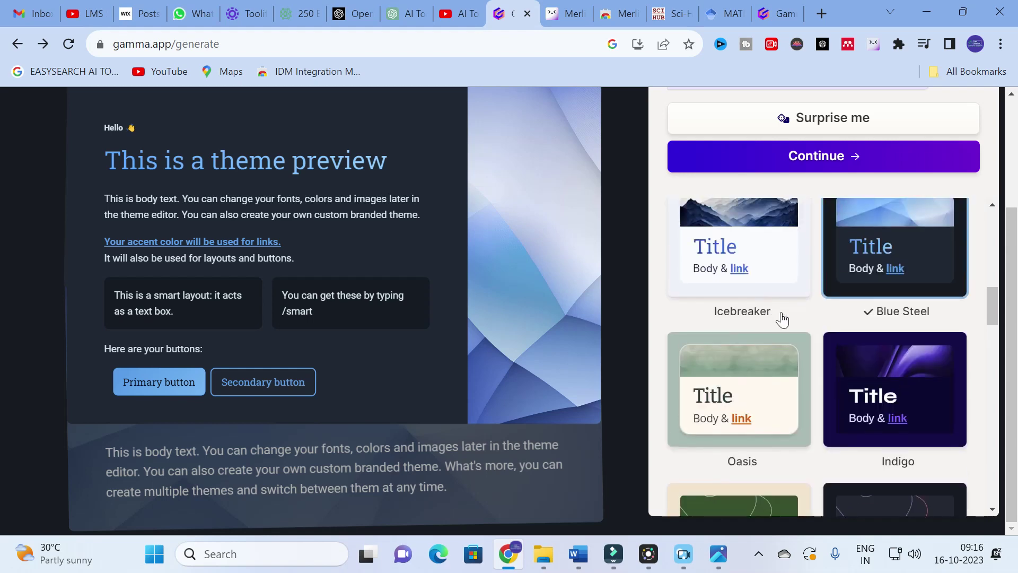
scroll(882, 315, down, 9)
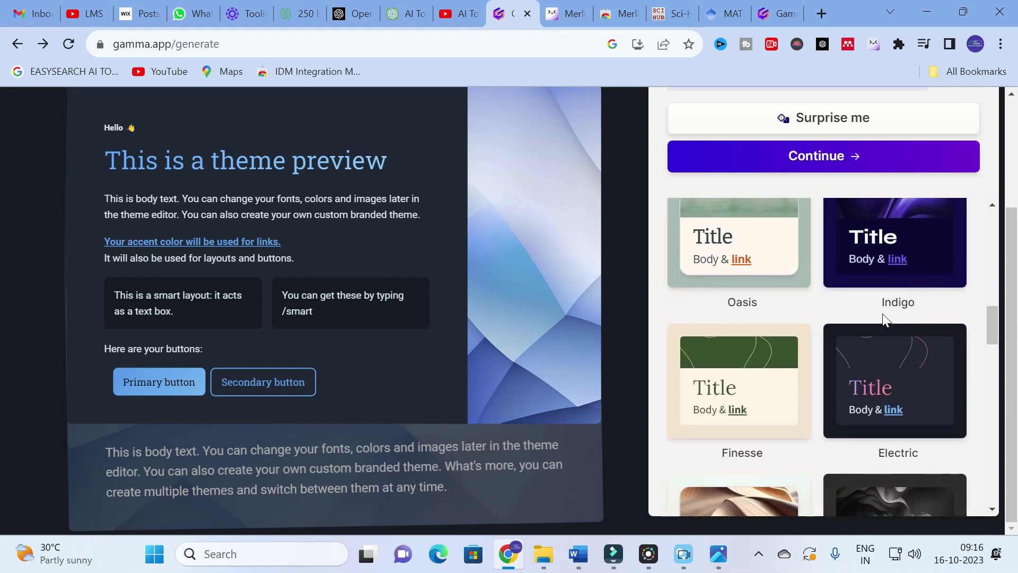
scroll(753, 456, up, 2)
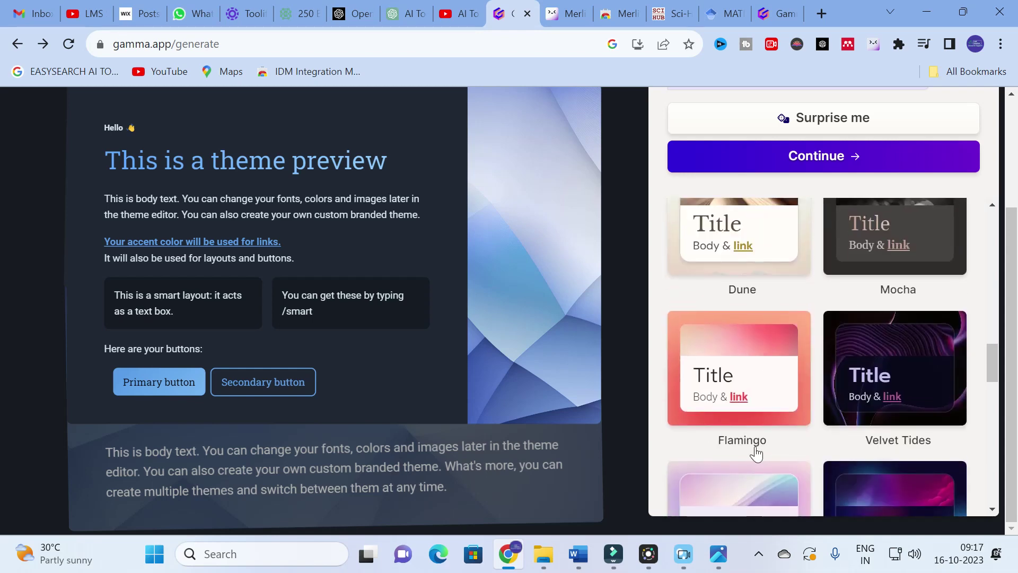
scroll(769, 434, up, 2)
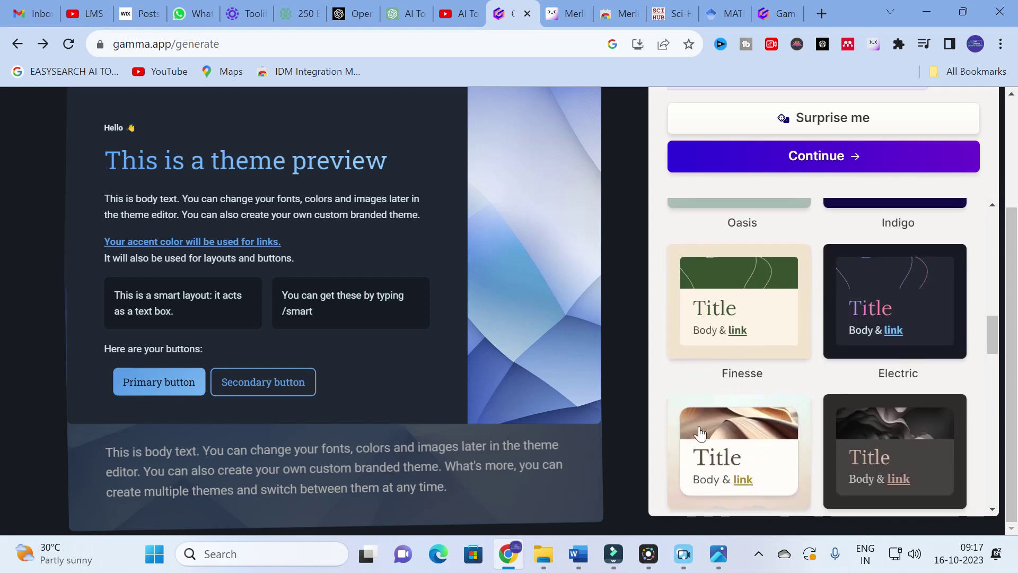
click(754, 297)
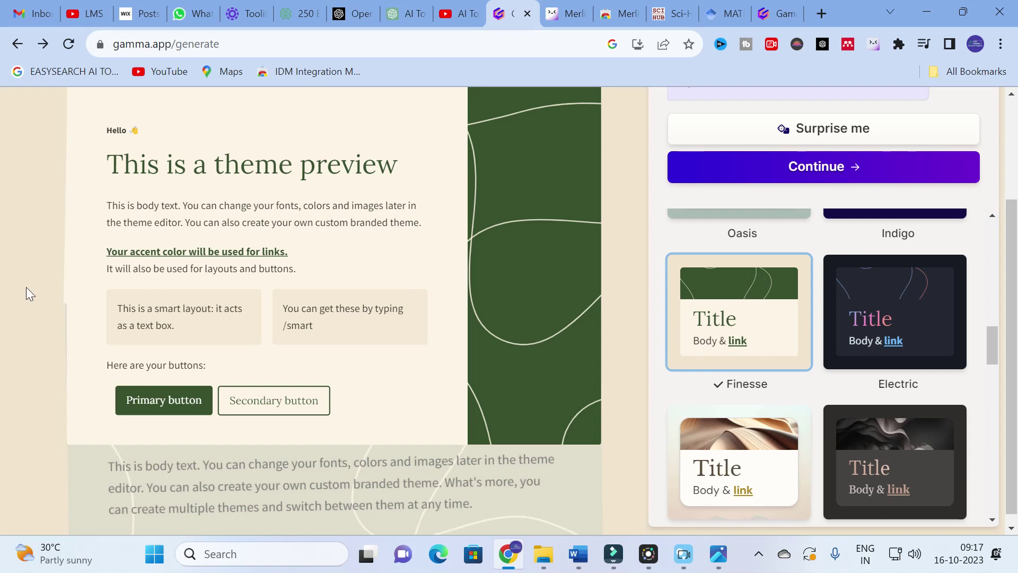
- Check the preview of the chosen theme and generate the presentation with it
scroll(236, 447, up, 3)
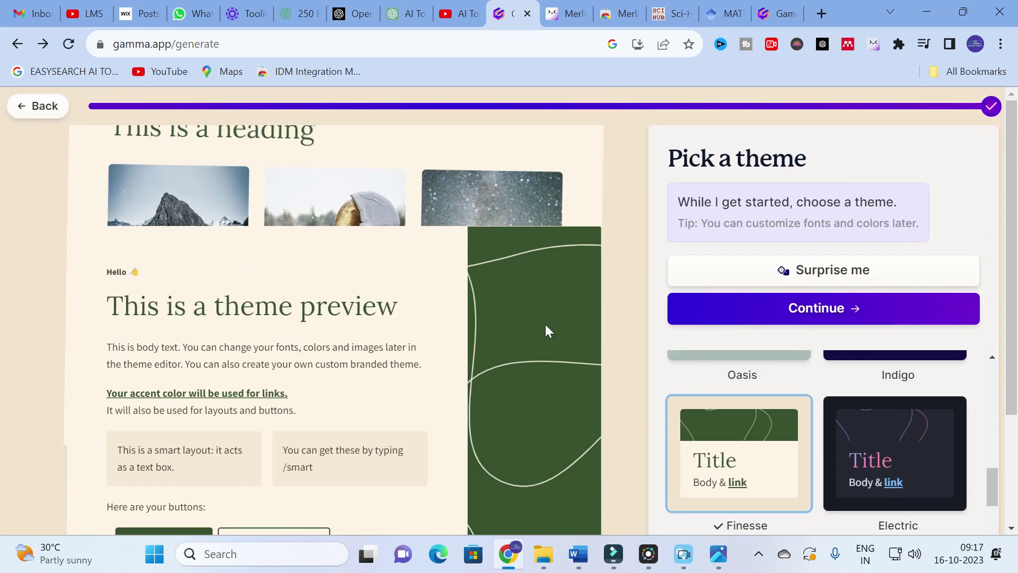
scroll(329, 352, down, 2)
scroll(330, 352, up, 2)
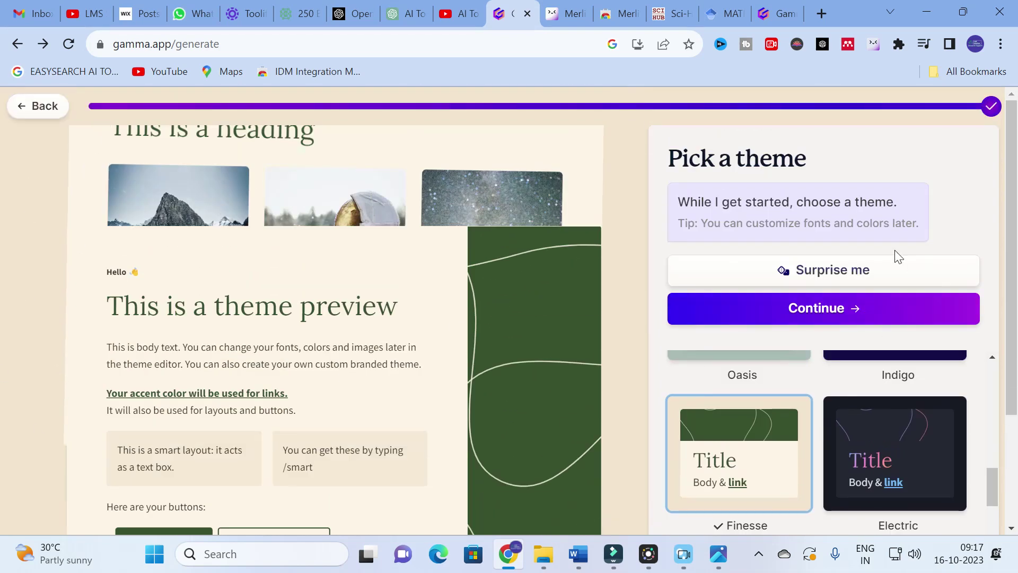
click(845, 311)
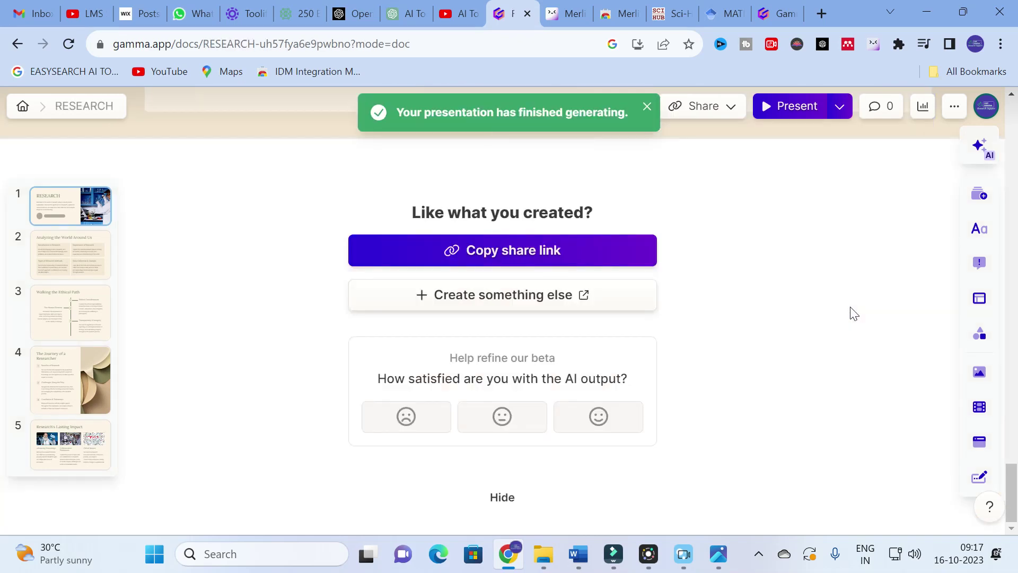
- Look through the generated slides and export the presentation to PowerPoint
scroll(796, 332, up, 20)
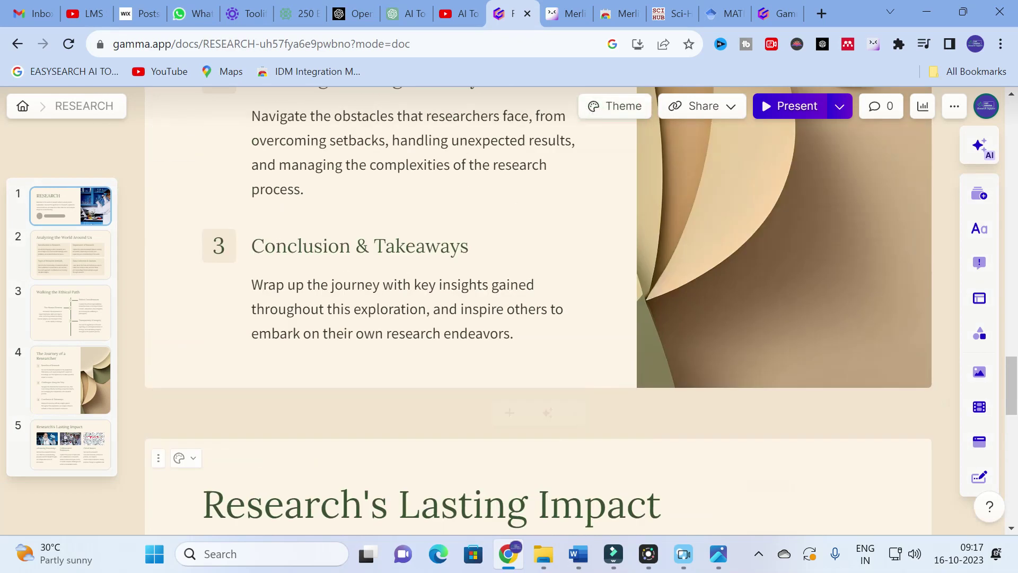
scroll(706, 317, up, 20)
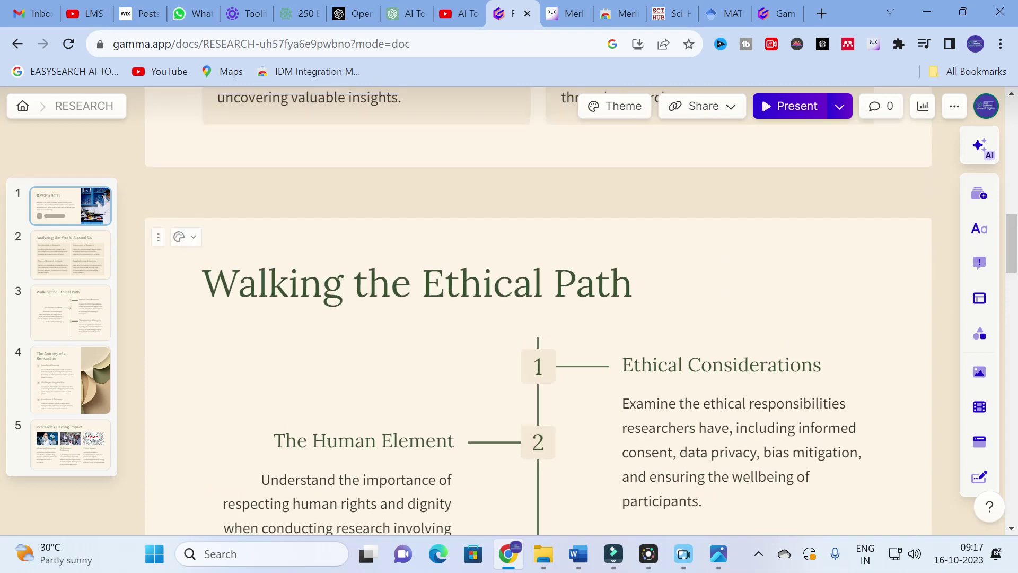
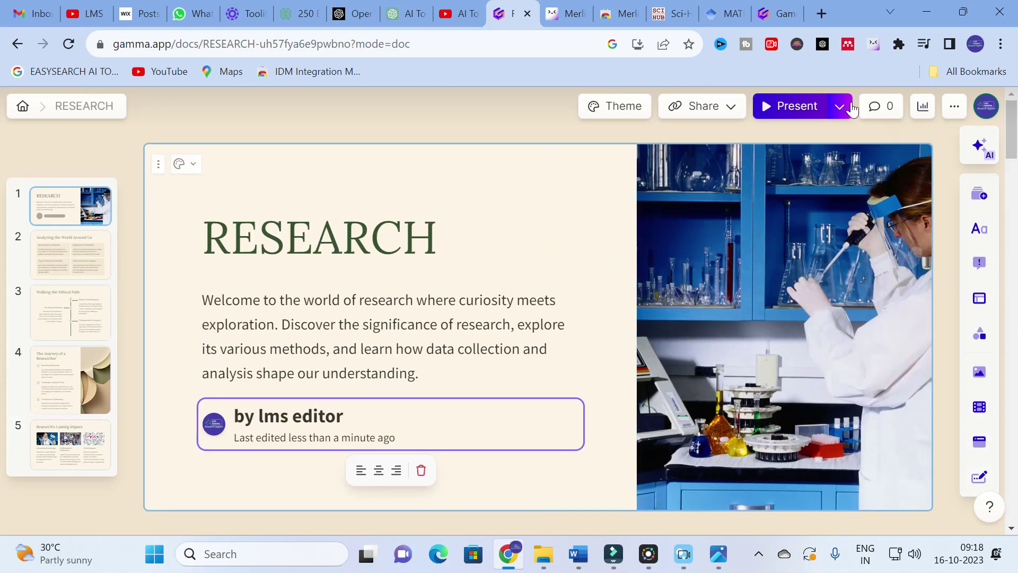
click(739, 108)
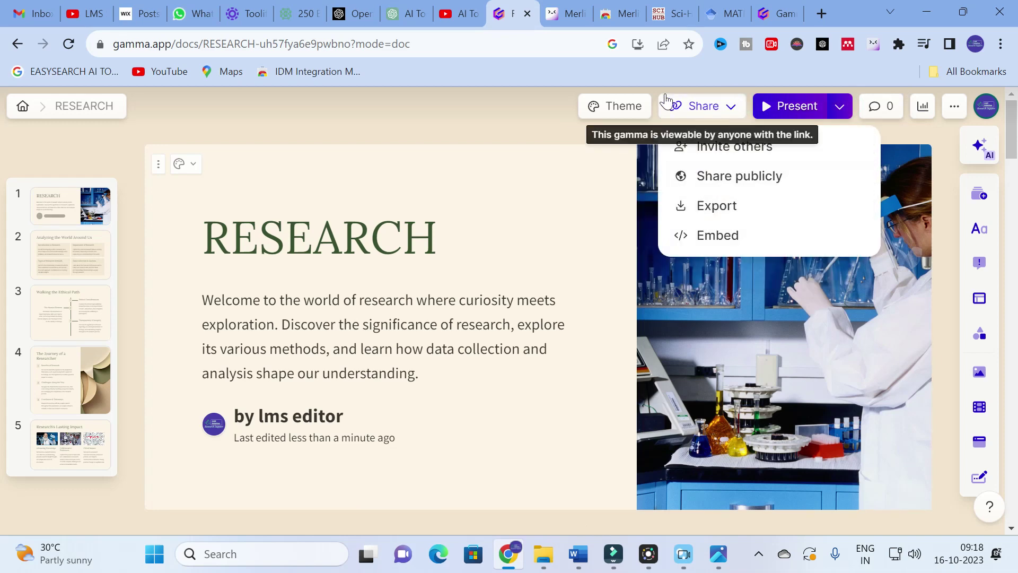
click(752, 206)
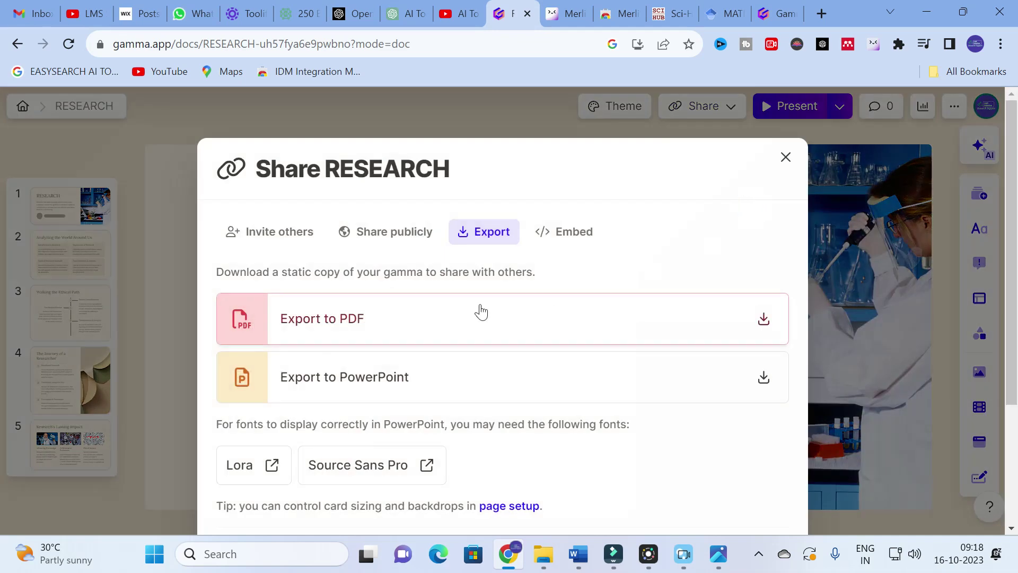
scroll(485, 312, down, 1)
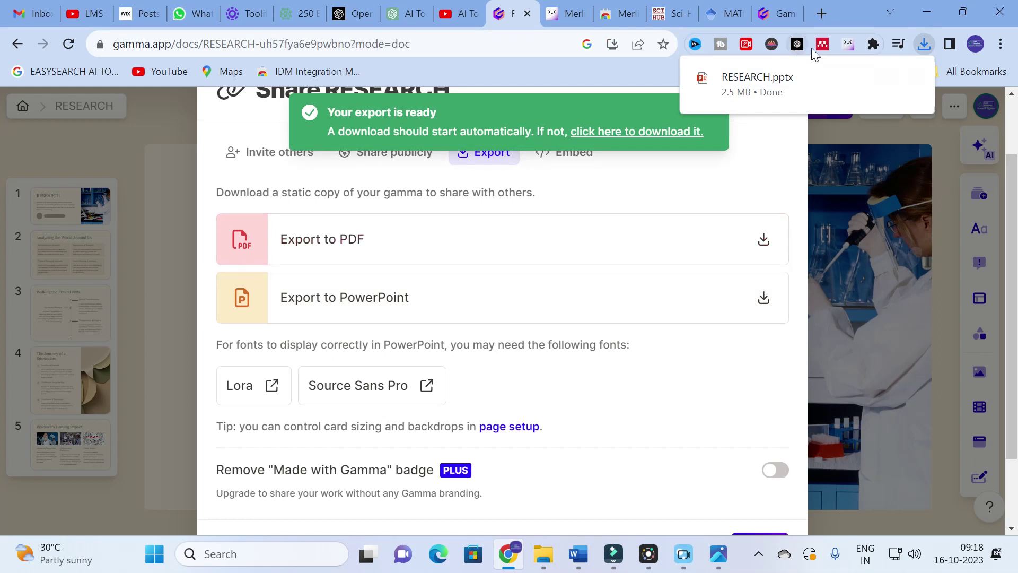
mouse_move(752, 101)
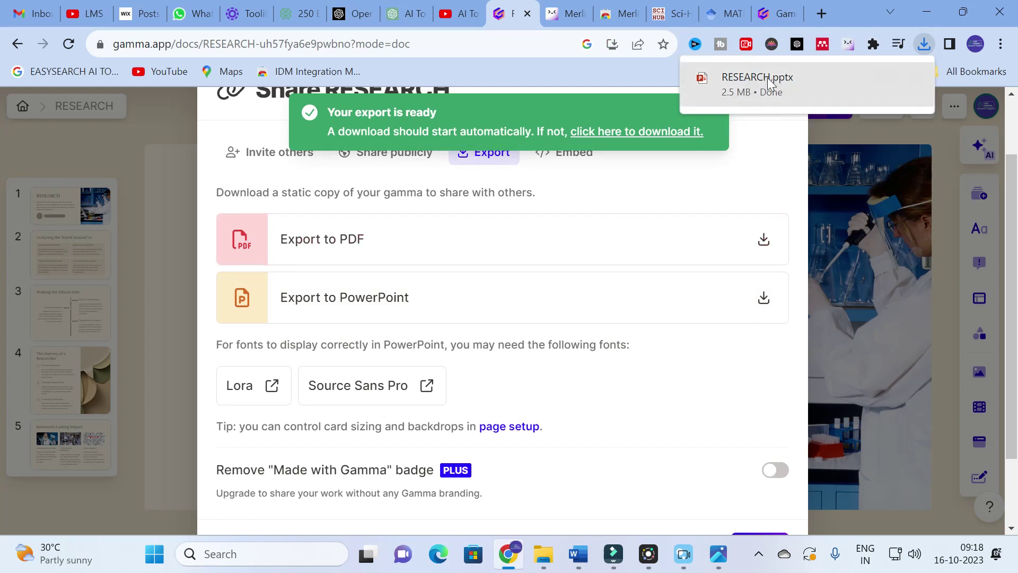
- Locate the downloaded RESEARCH.pptx in its folder, open it in PowerPoint and enable editing
right_click(770, 82)
click(818, 133)
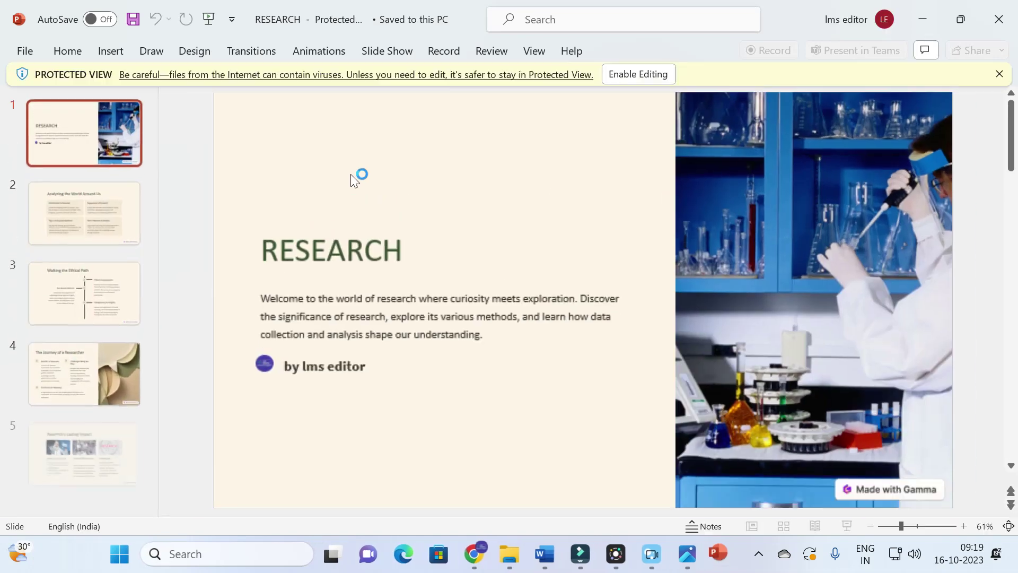
click(631, 75)
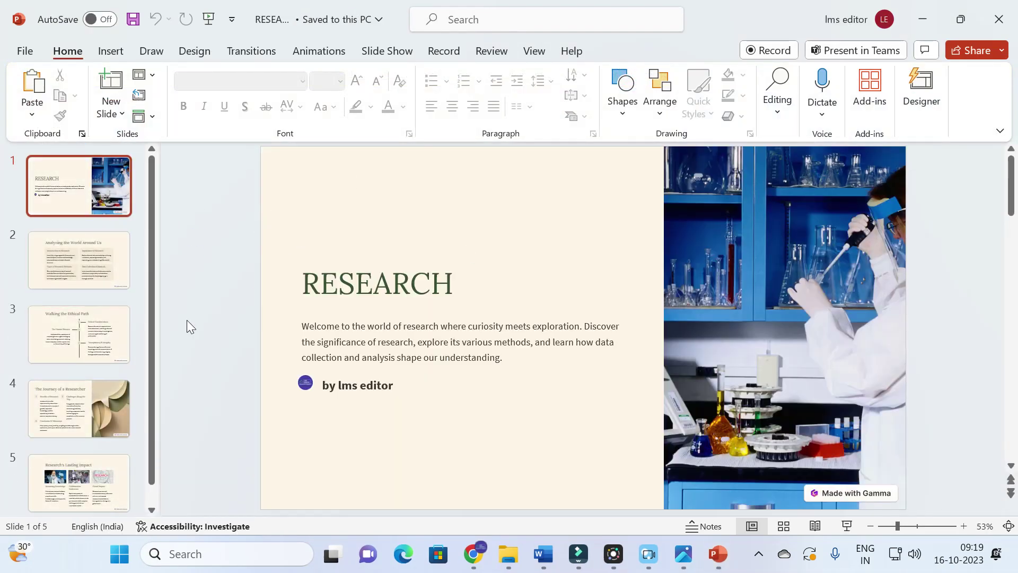
- Play the slide show through to its end to check all the exported slides, and close the presentation
click(847, 526)
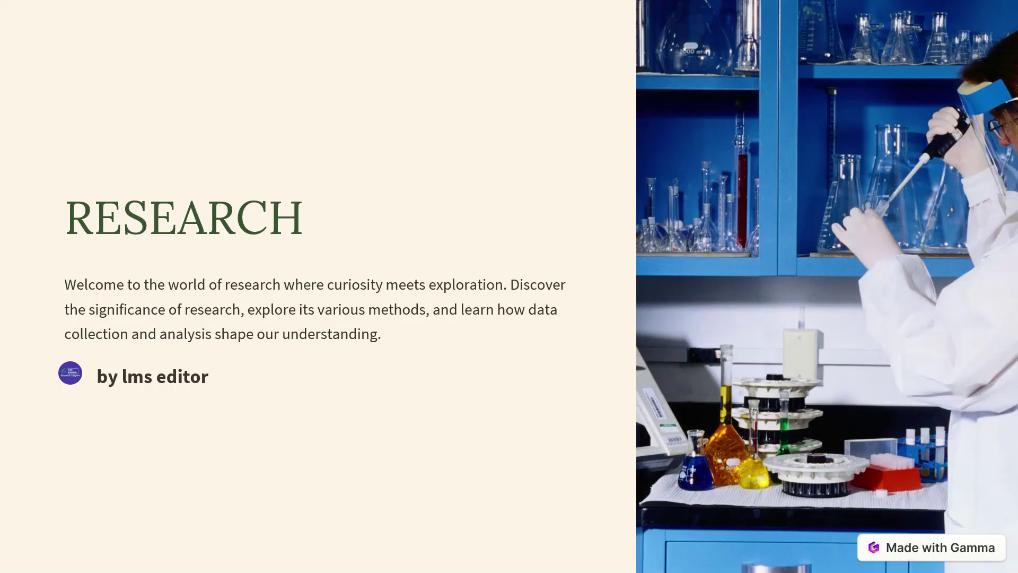
key(Right)
key(Right)
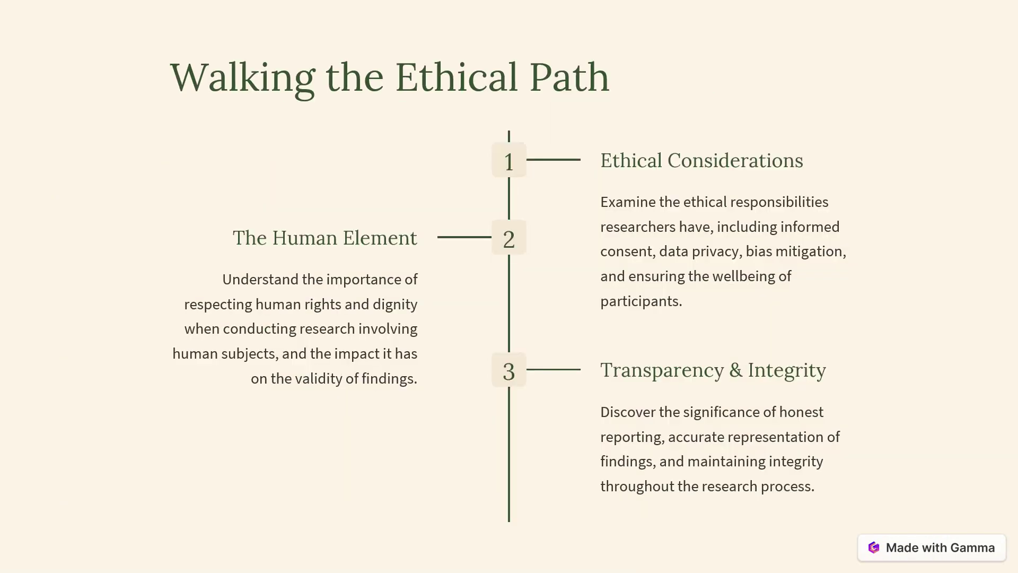
key(Right)
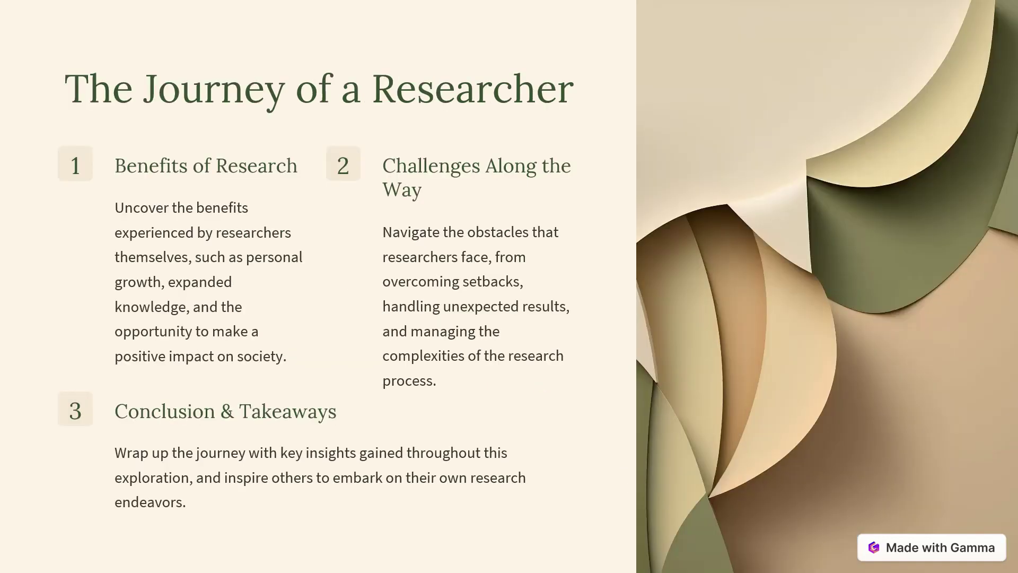
key(Right)
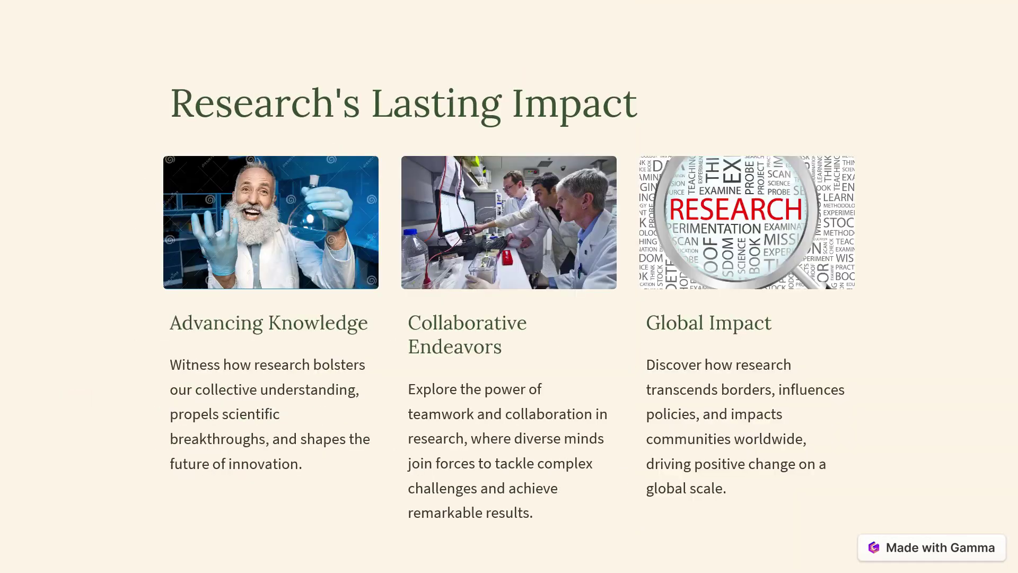
key(Right)
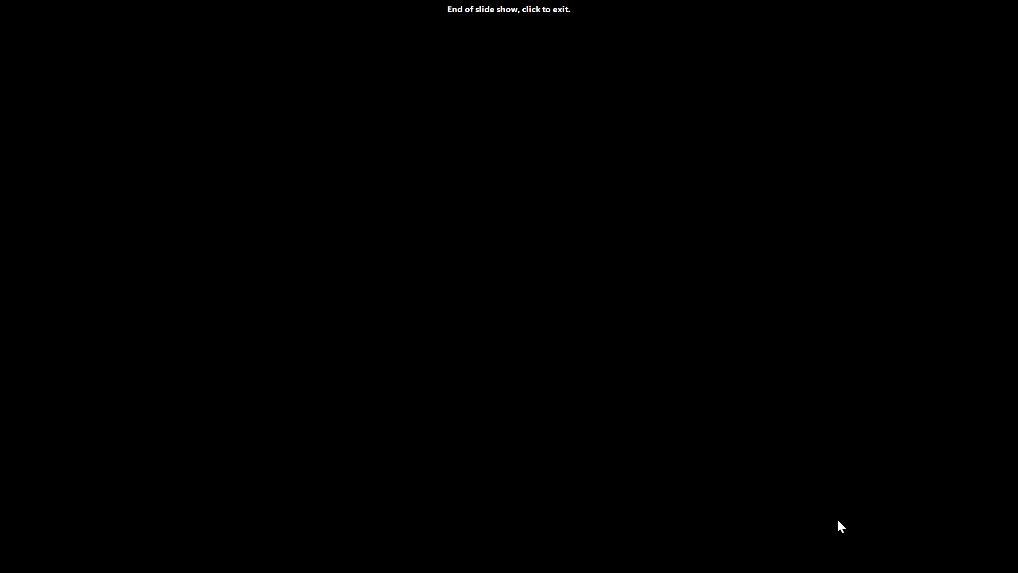
key(Right)
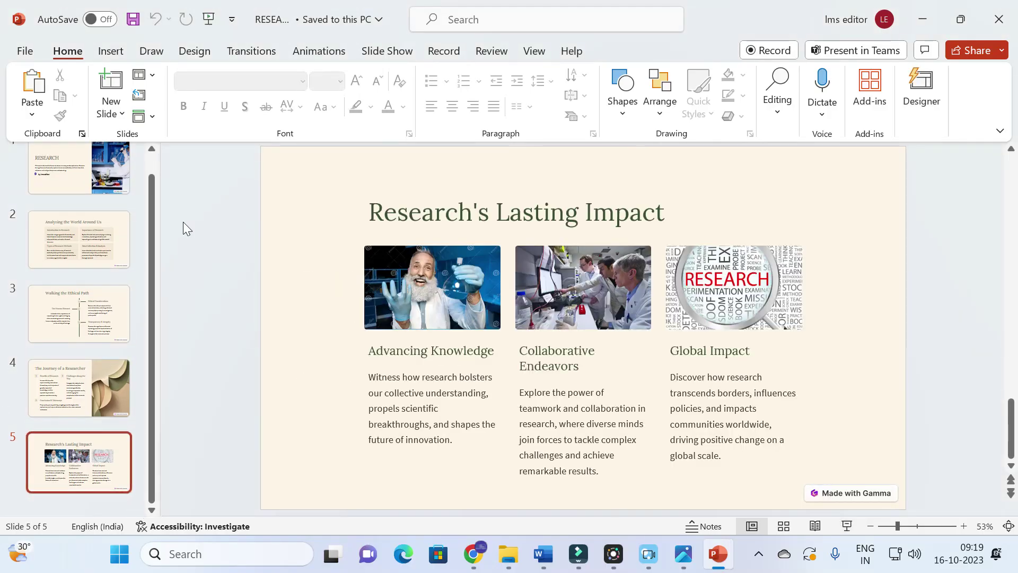
key(Home)
click(1007, 12)
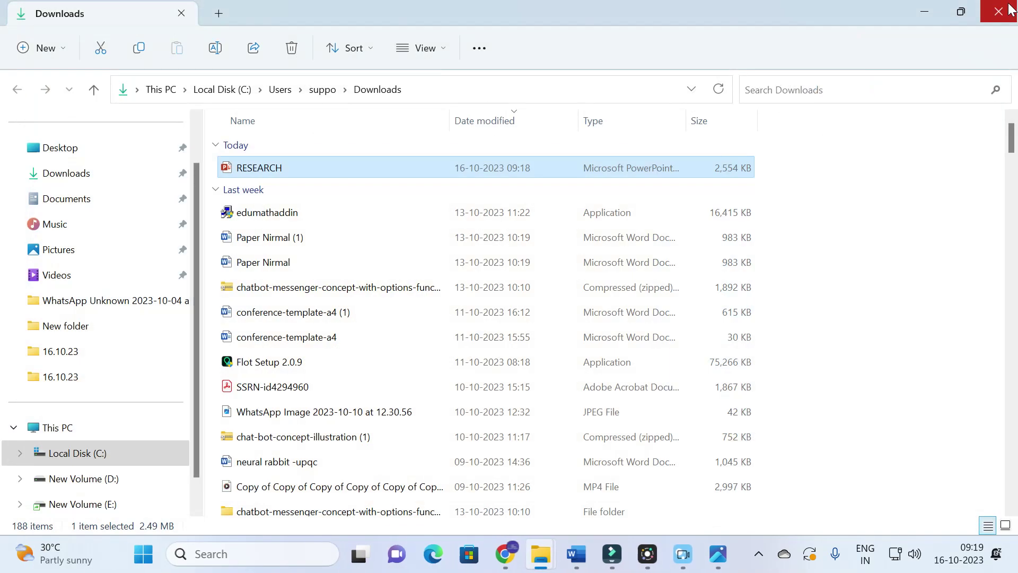
- Switch back to Gamma in the browser and leave the export dialog for the overview of all gammas
click(515, 565)
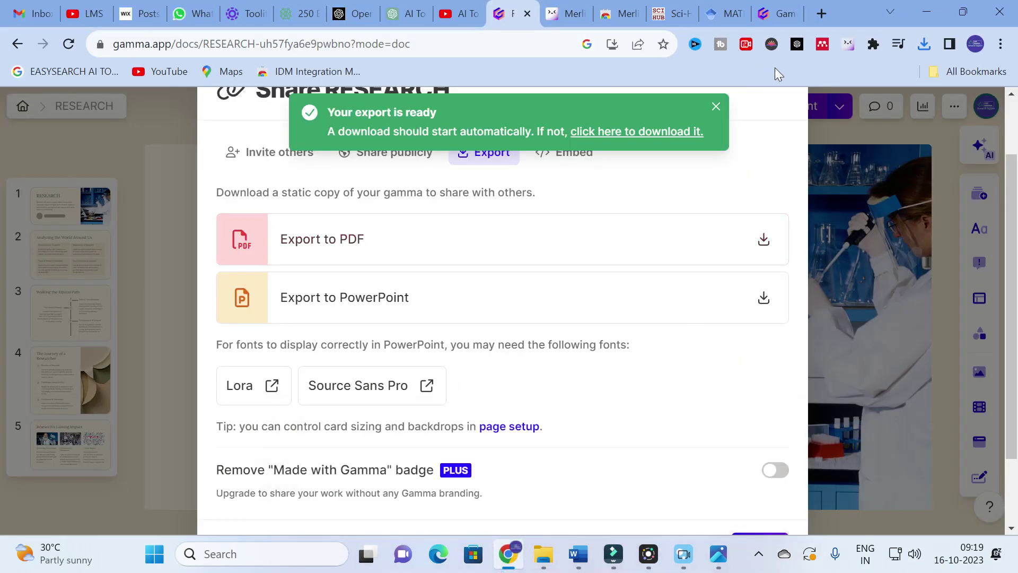
click(715, 110)
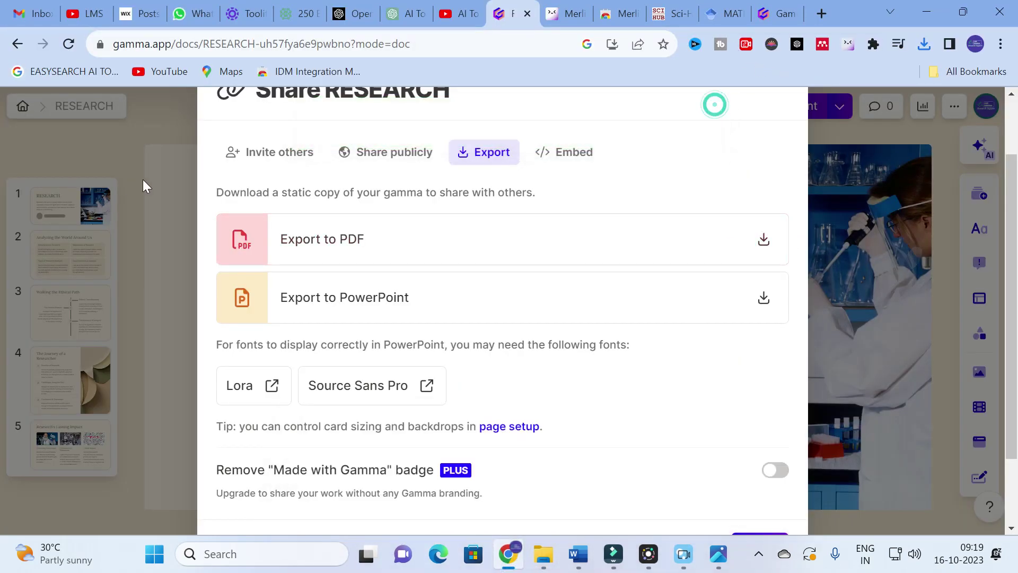
click(145, 119)
click(17, 44)
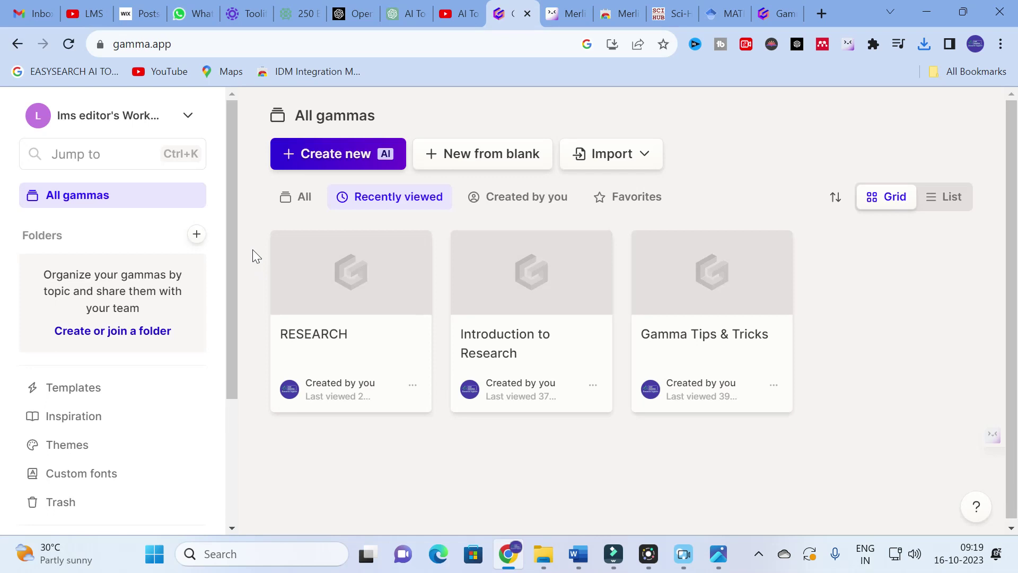
- Look through the template gallery from Projects & Collaboration down to the Popular section
click(82, 393)
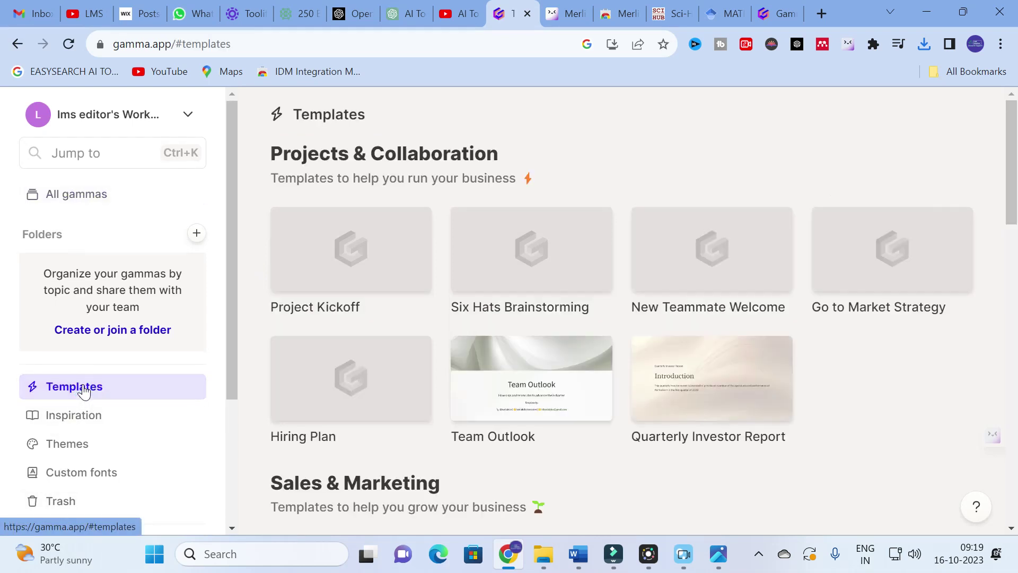
scroll(84, 391, down, 2)
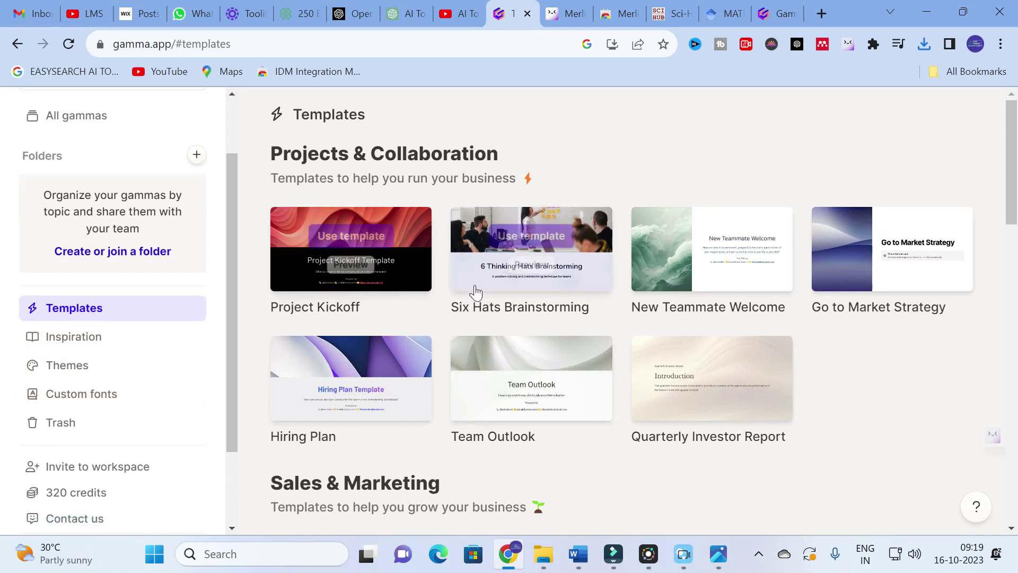
scroll(610, 276, down, 3)
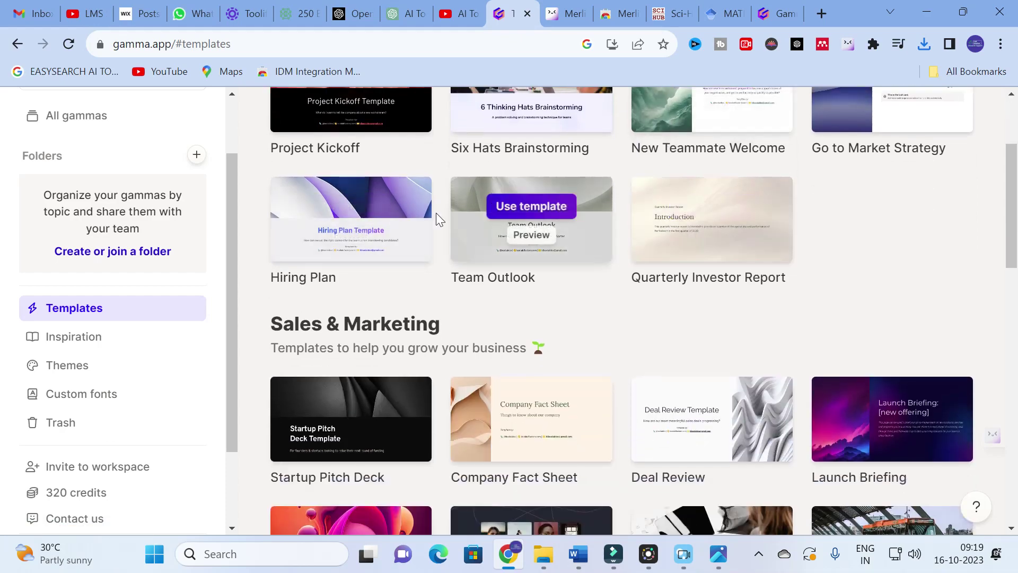
scroll(493, 204, down, 2)
scroll(594, 286, down, 10)
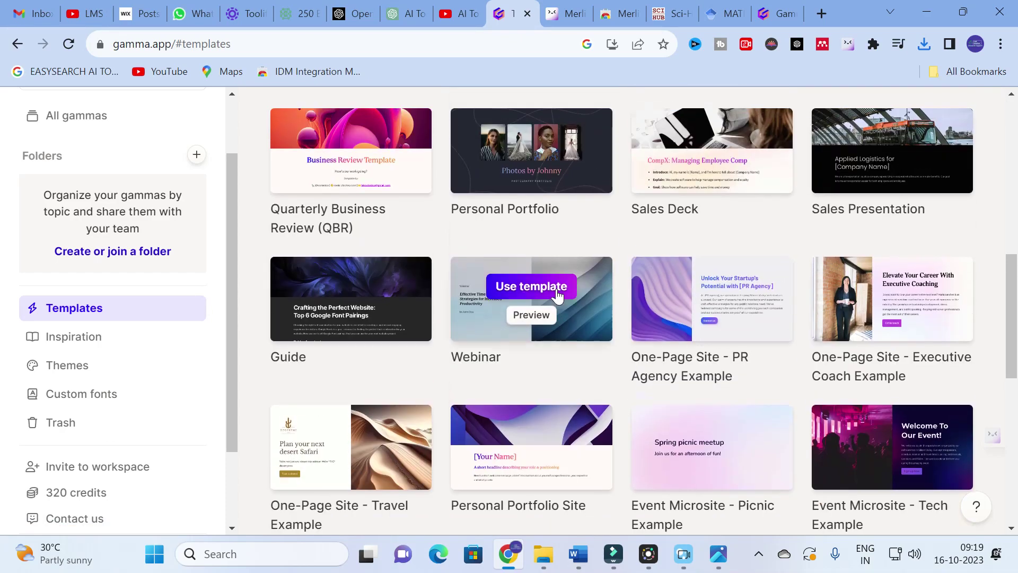
scroll(552, 295, down, 4)
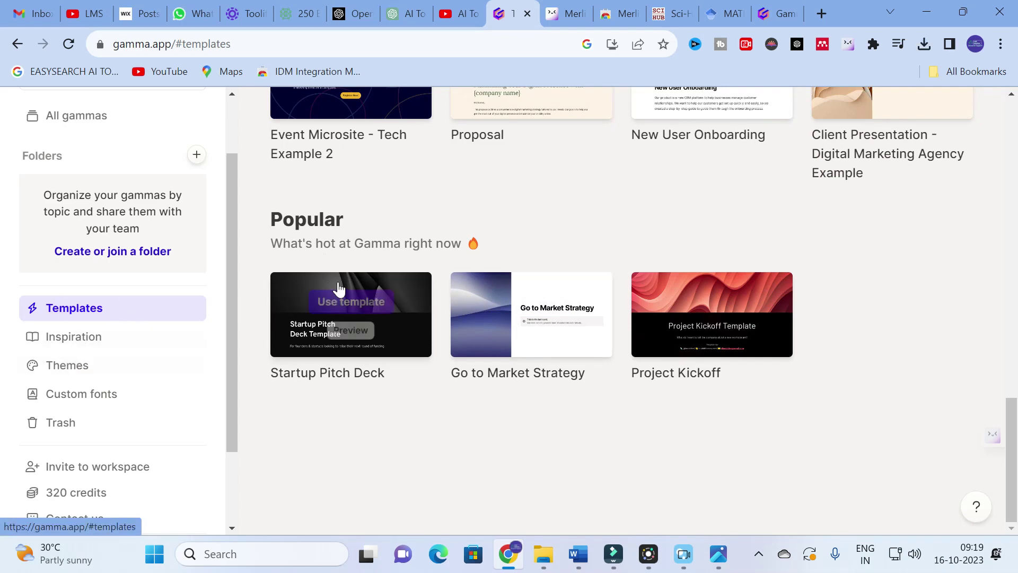
- Open the Inspiration page in the other Gamma browser tab and look over its Just for Fun examples
key(ctrl+9)
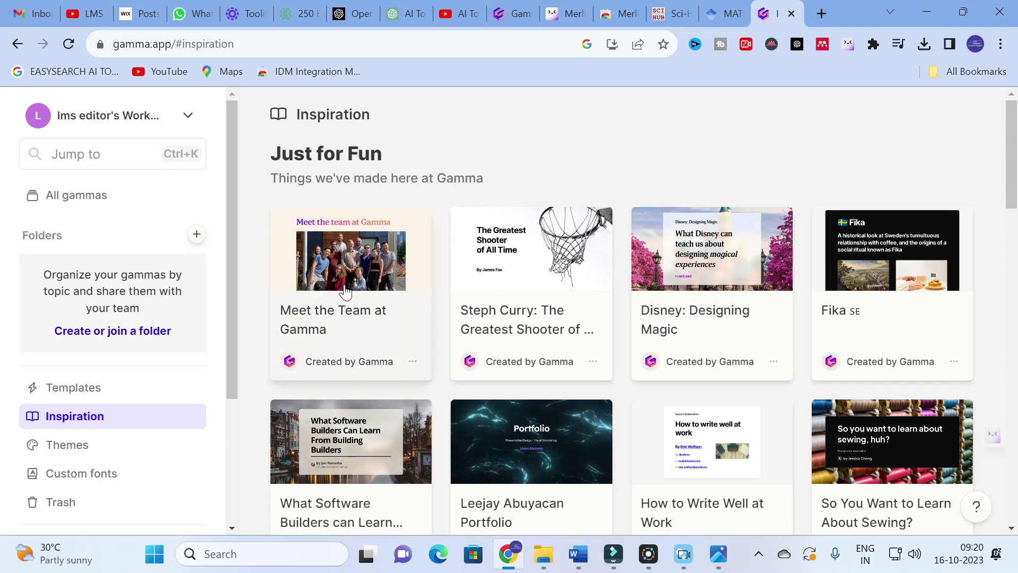
scroll(350, 318, down, 2)
scroll(495, 306, down, 3)
scroll(340, 366, up, 5)
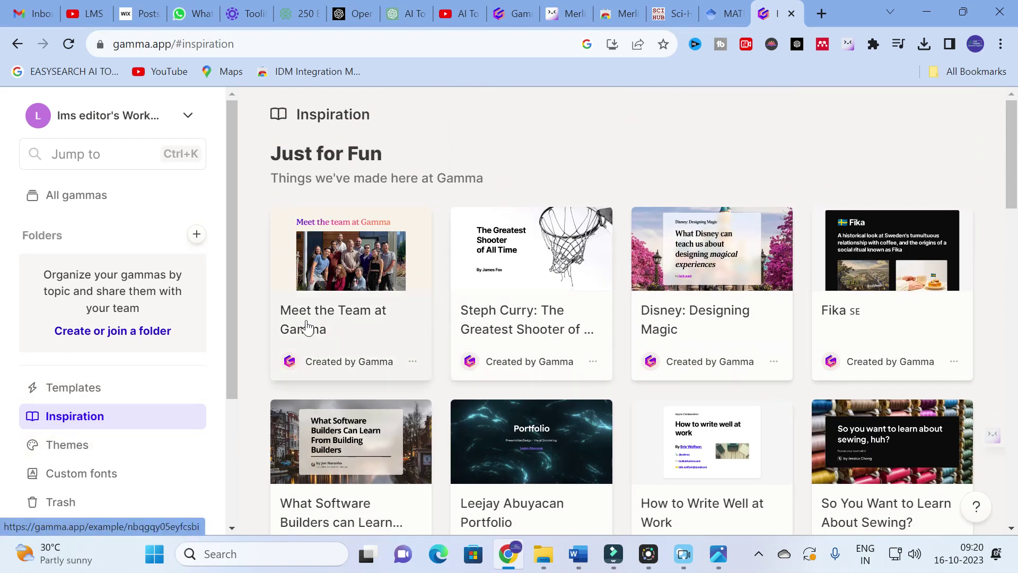
scroll(864, 323, down, 2)
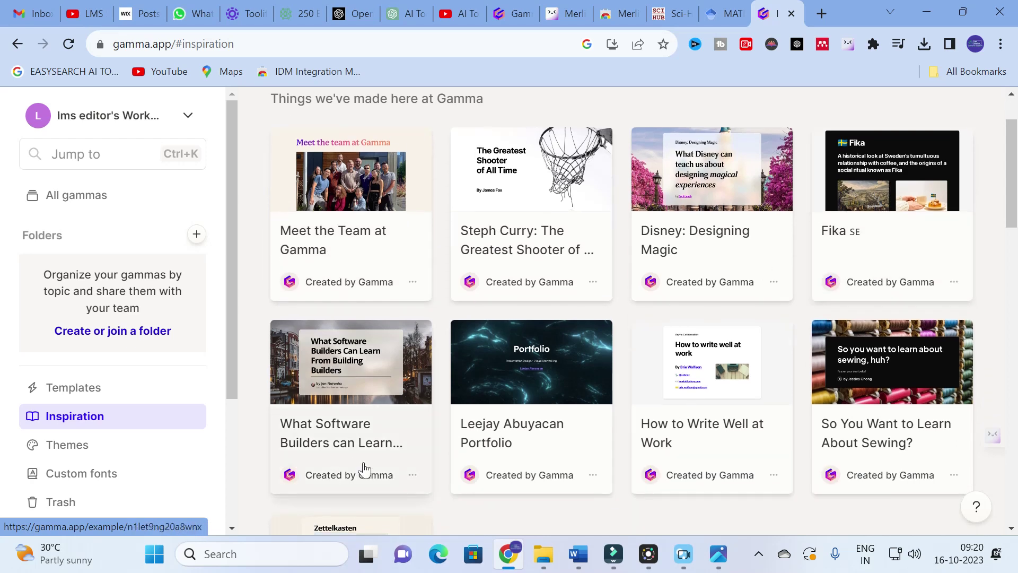
scroll(337, 450, down, 2)
- Read through the example "What Software Builders Can Learn From Building Builders" and return to the Inspiration page
click(332, 350)
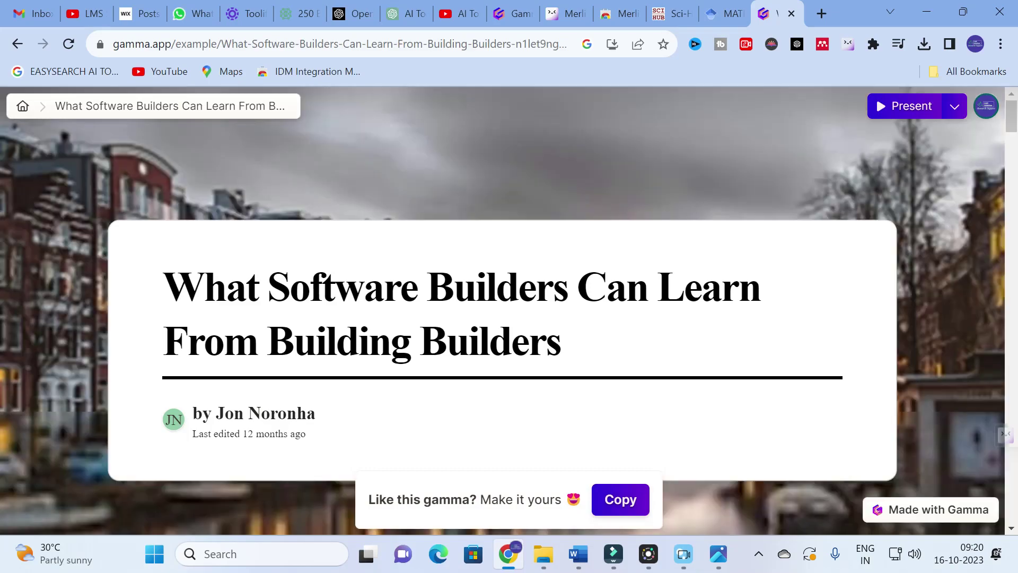
scroll(406, 314, down, 10)
scroll(407, 314, up, 3)
scroll(406, 314, down, 12)
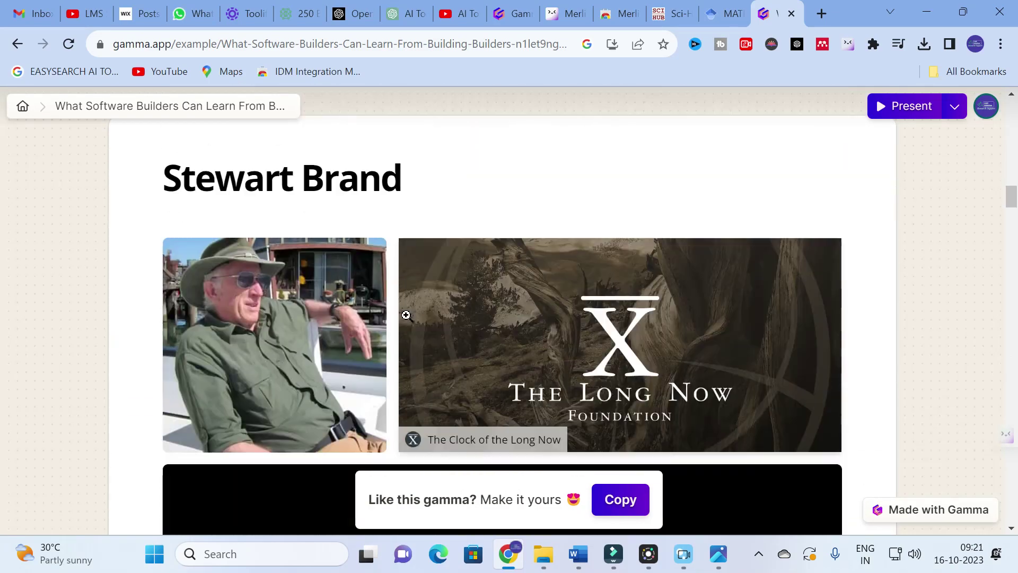
scroll(406, 315, down, 11)
scroll(385, 313, up, 2)
scroll(386, 314, down, 8)
scroll(385, 314, down, 15)
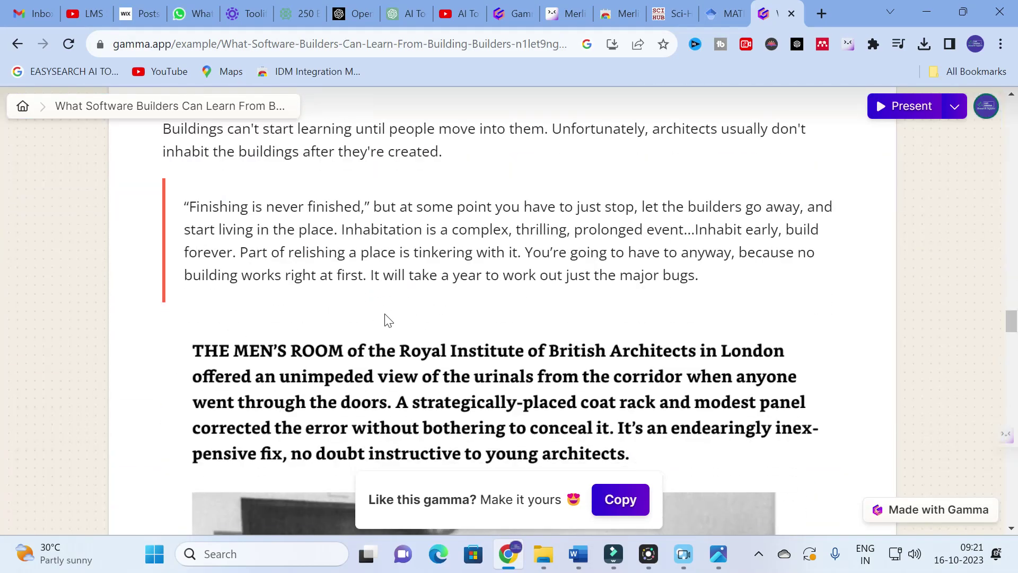
scroll(389, 320, down, 20)
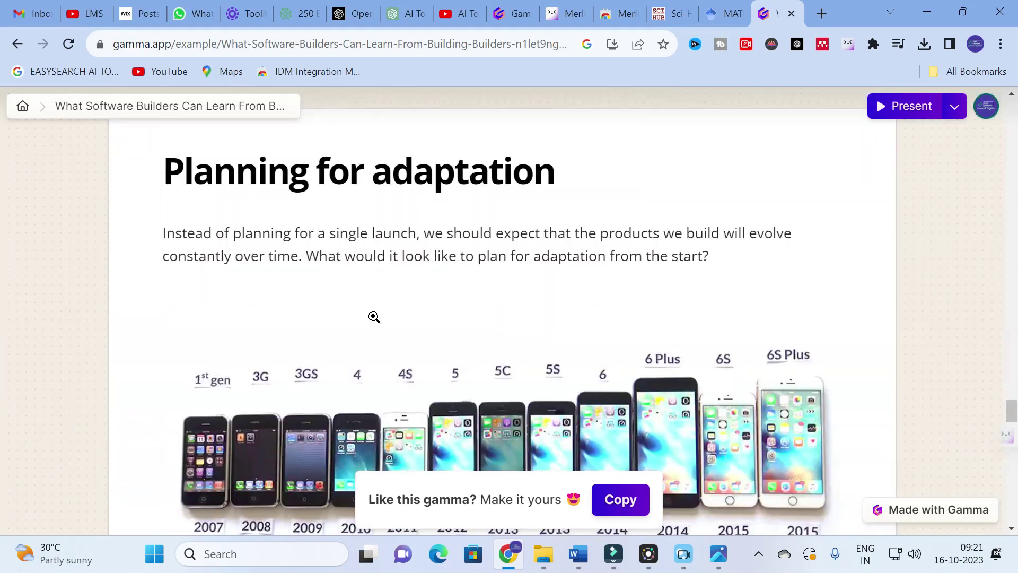
scroll(375, 318, down, 20)
click(18, 44)
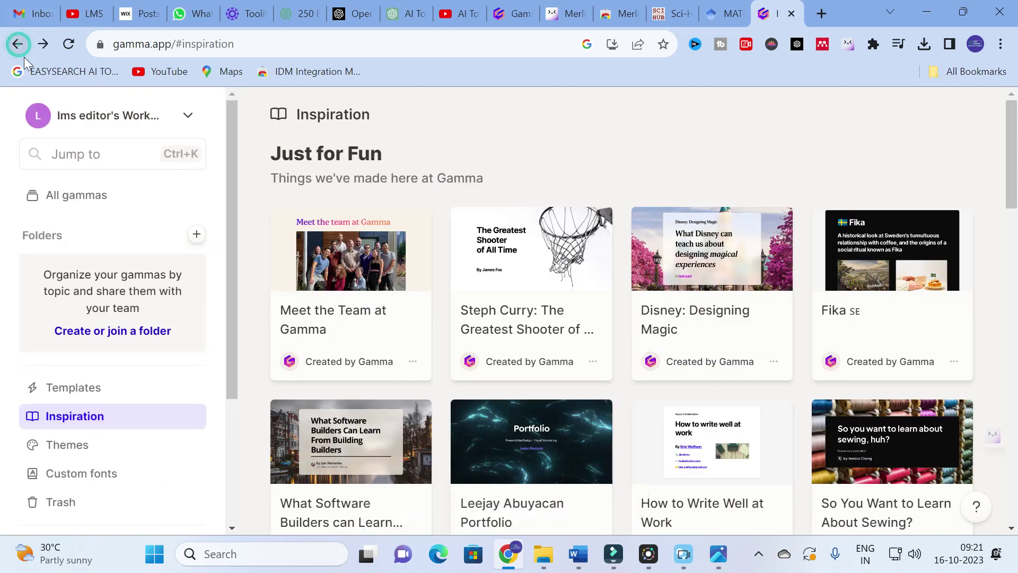
- Look through the Startup Stories and Growth Playbook examples on the Inspiration page
scroll(478, 273, down, 19)
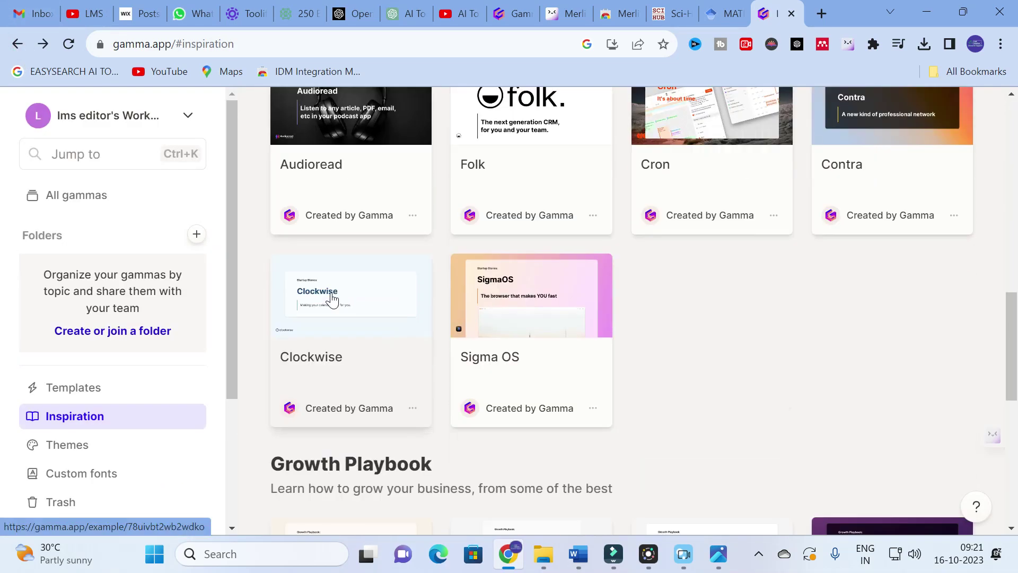
scroll(332, 291, down, 5)
scroll(331, 292, up, 3)
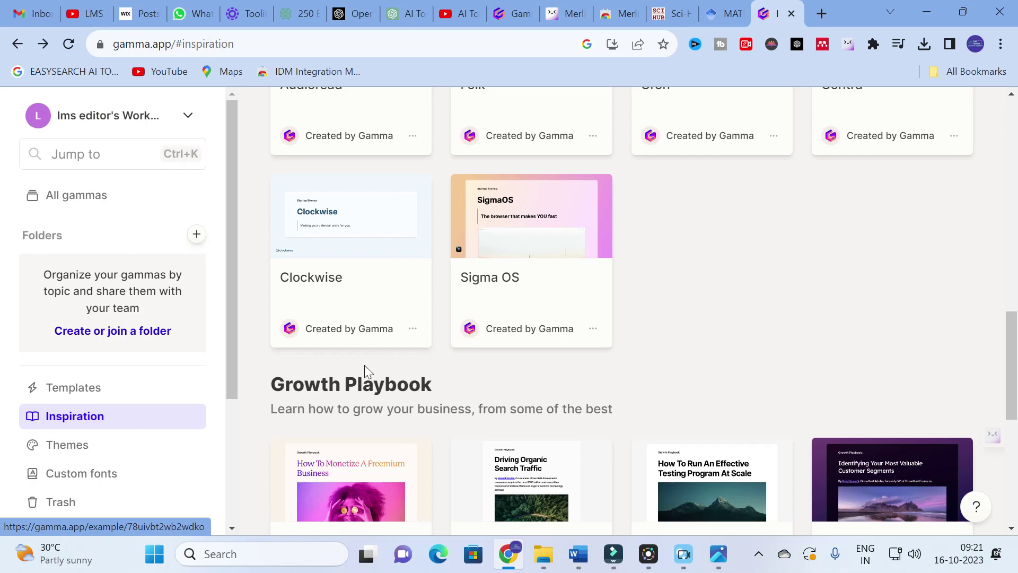
scroll(411, 374, up, 6)
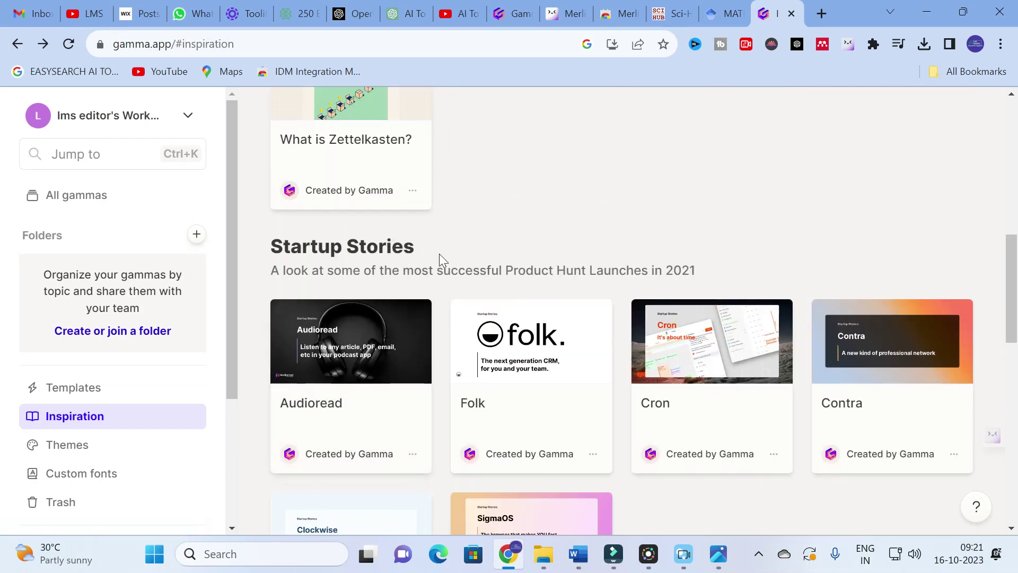
scroll(429, 261, up, 8)
scroll(419, 327, down, 20)
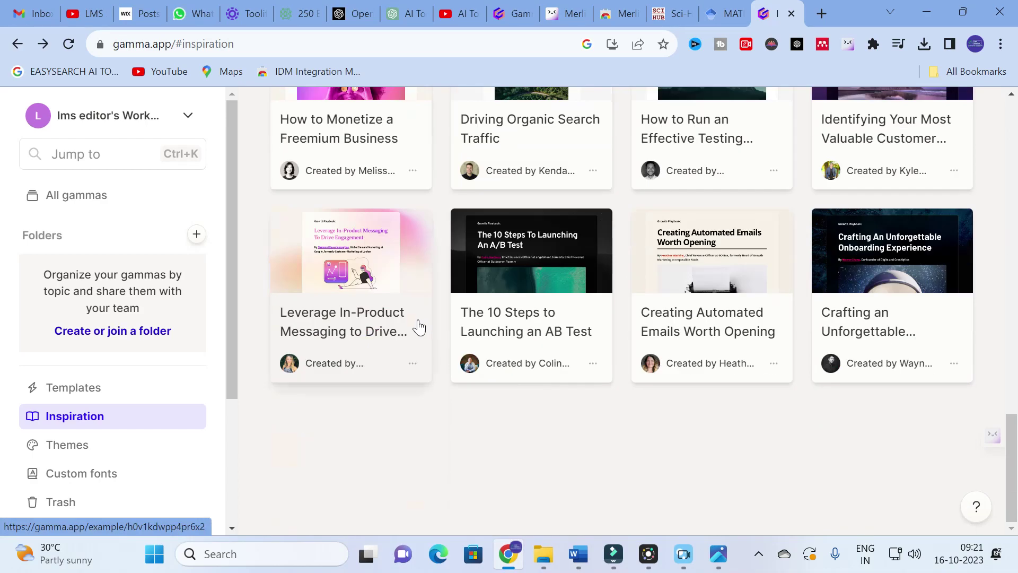
scroll(415, 321, up, 20)
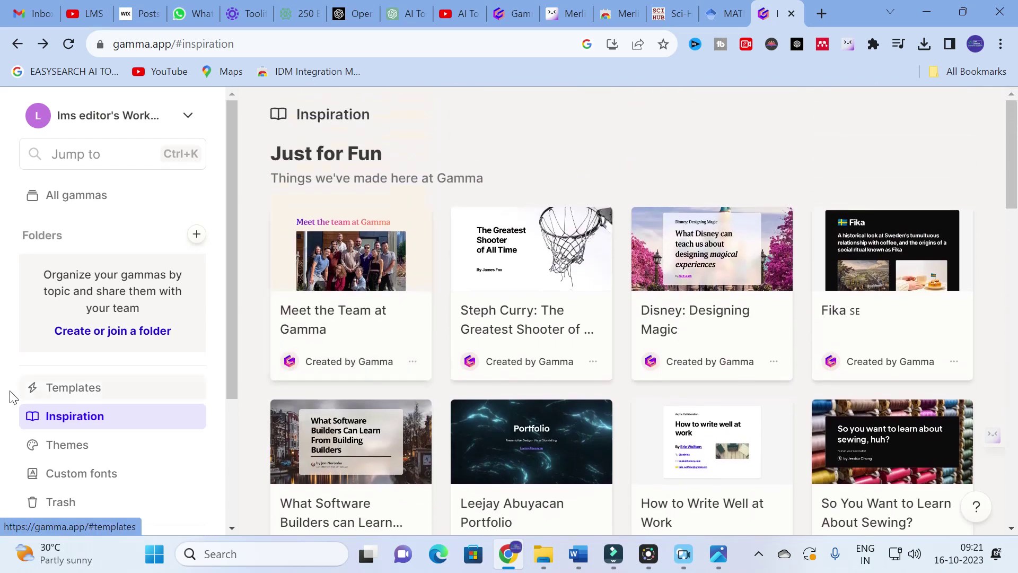
- Open the Themes page and look through all the standard themes down to the end of the list
click(80, 451)
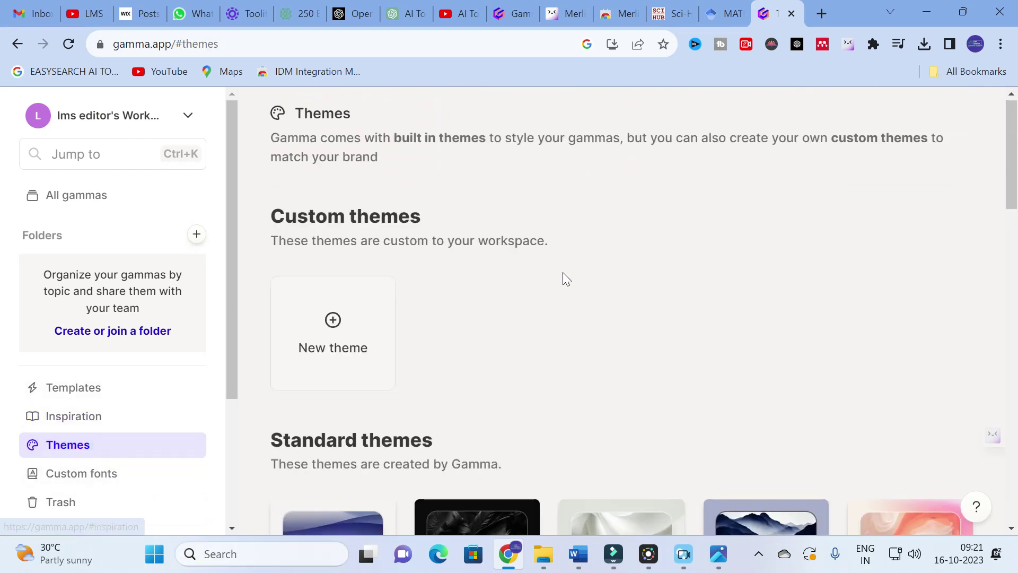
scroll(564, 275, down, 3)
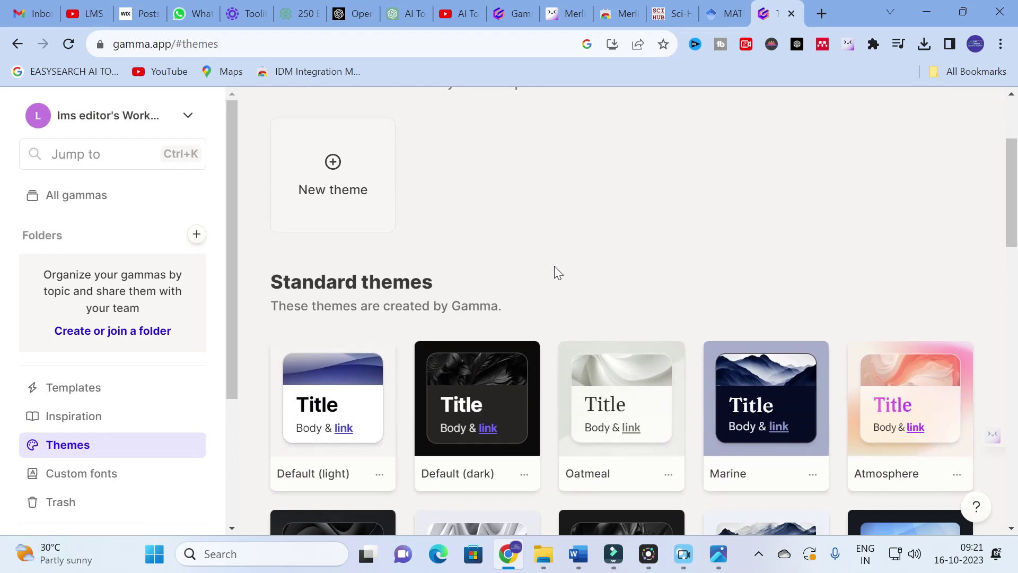
scroll(536, 272, down, 10)
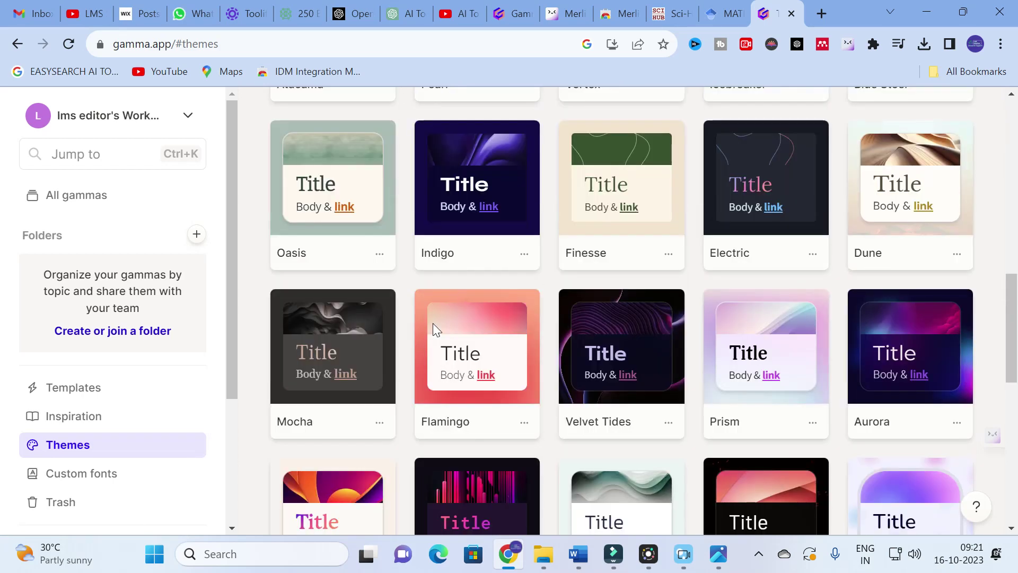
scroll(433, 323, down, 9)
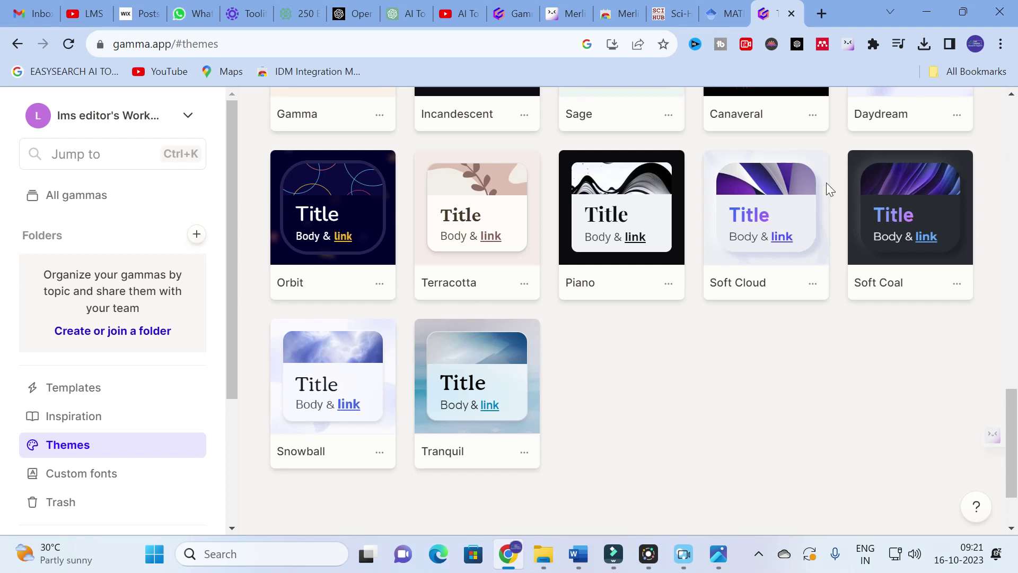
scroll(362, 288, down, 2)
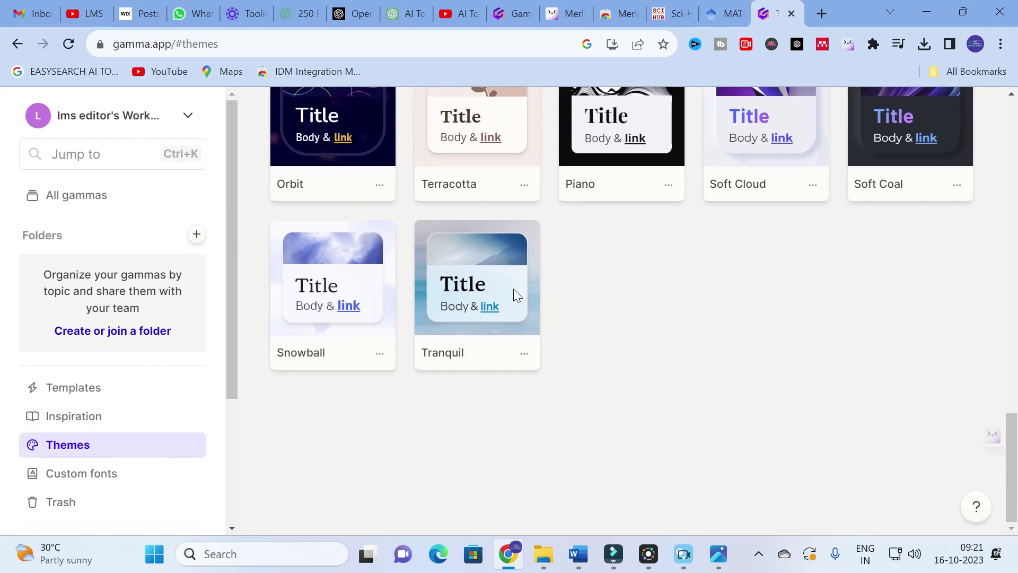
- View the Custom fonts page and return to the overview of all gammas
click(95, 480)
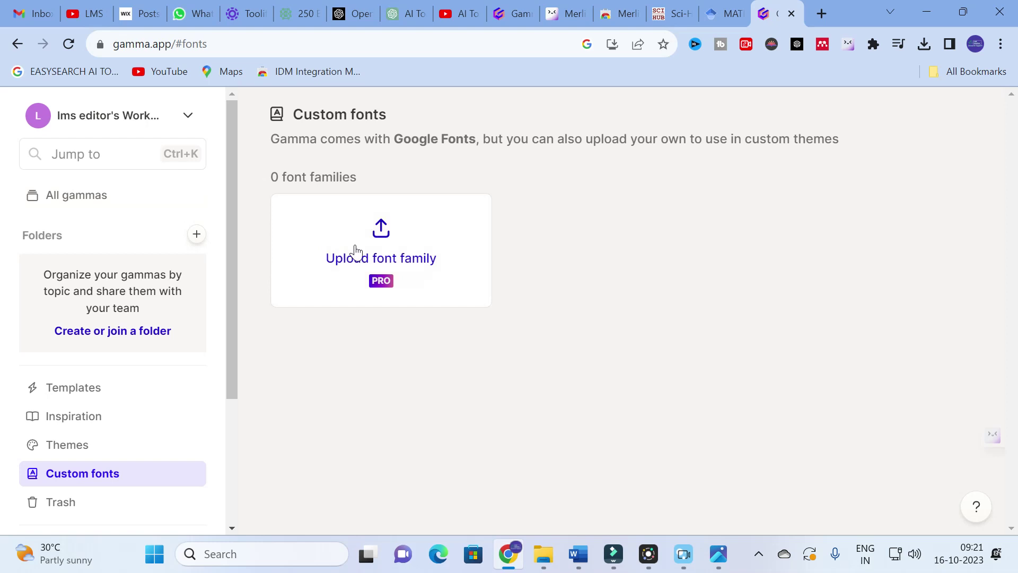
click(86, 195)
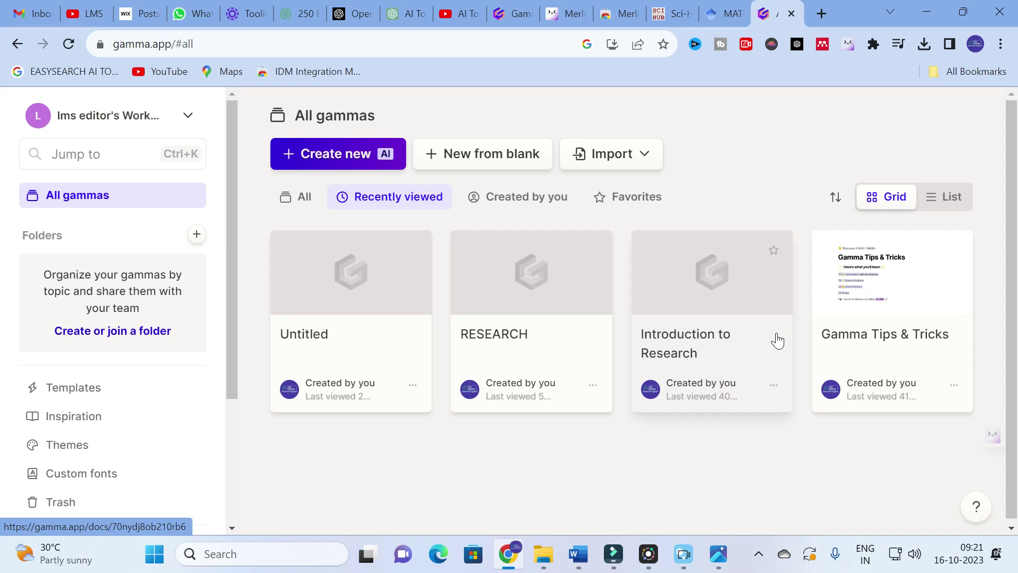
- Start a new AI-generated gamma from a topic and choose Document as its type
click(320, 159)
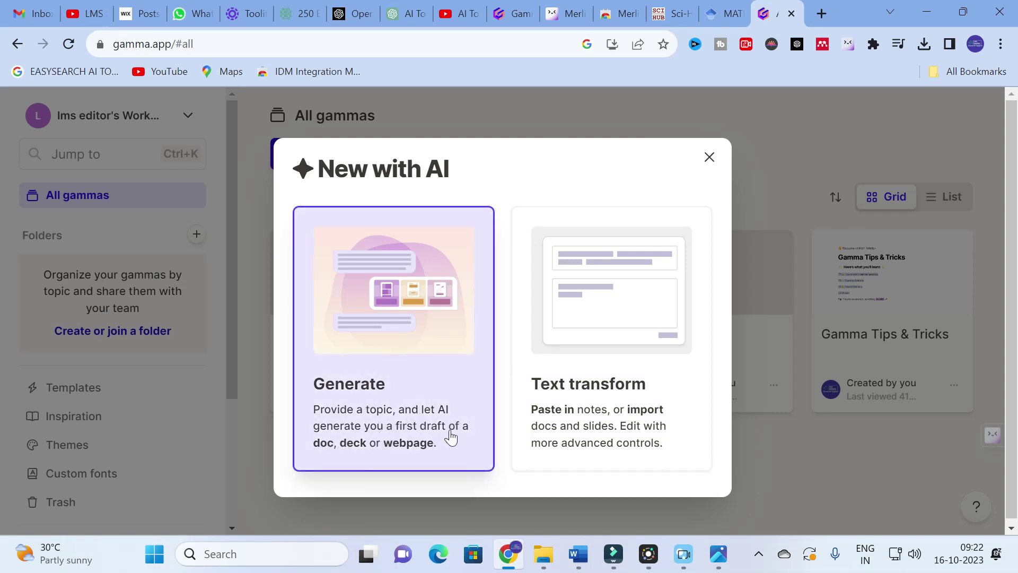
click(352, 395)
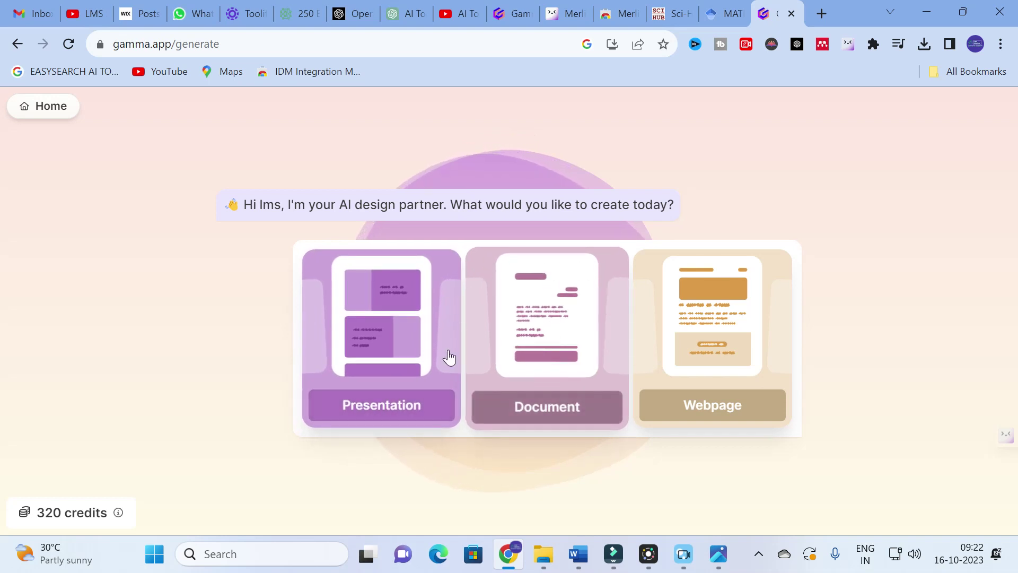
click(560, 399)
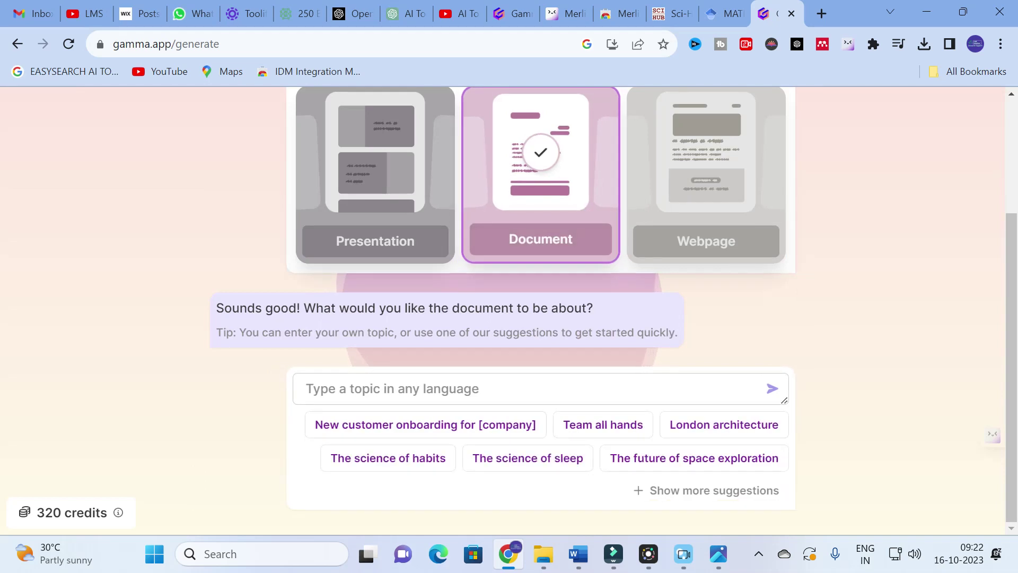
- Submit "WORKING OF A ELECTRIC AC MOTOR" as the document's topic to get an outline
click(408, 387)
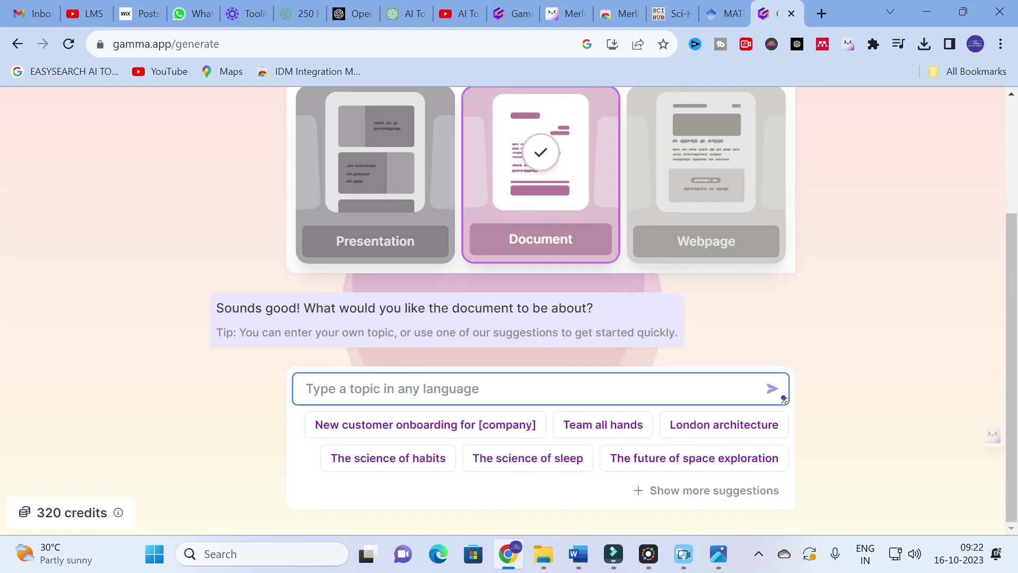
text(WO)
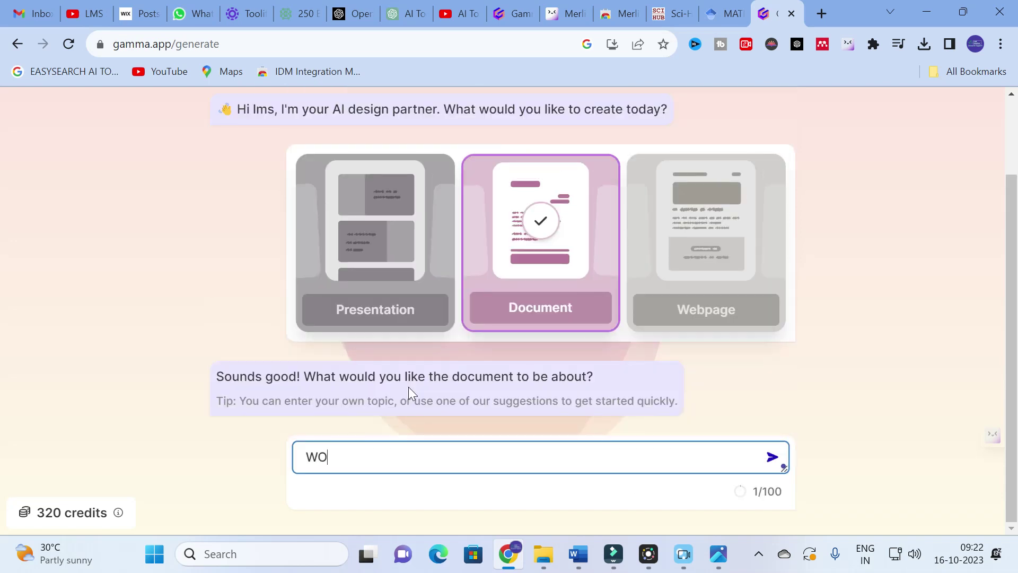
text(RKING OF A )
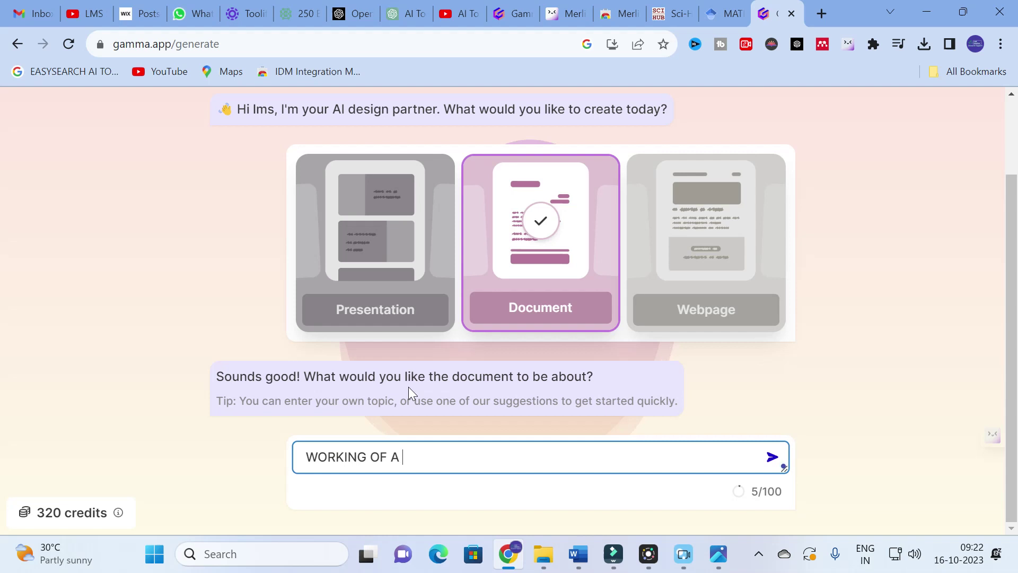
text(ELECTRIC AC MOTOR)
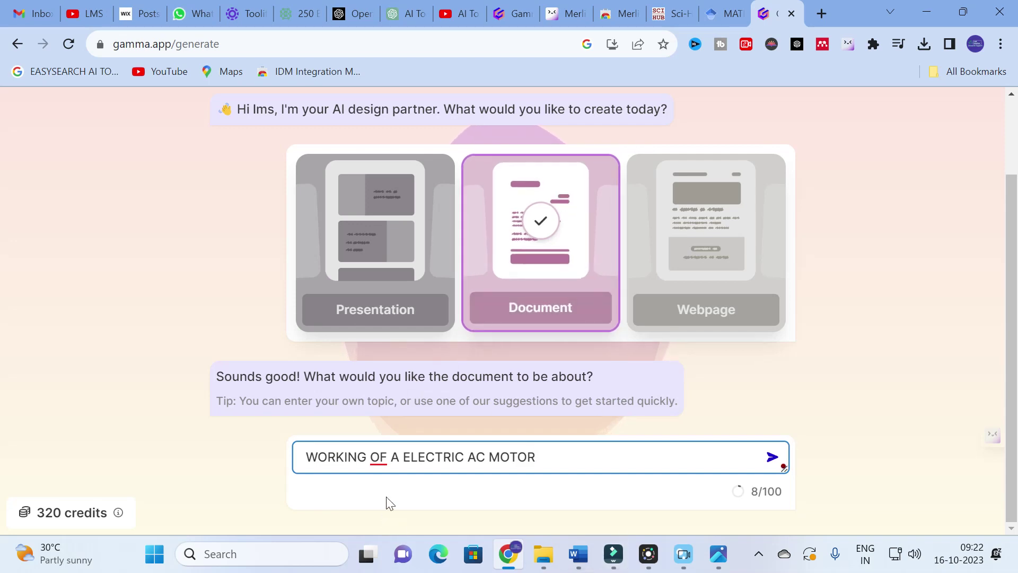
click(772, 458)
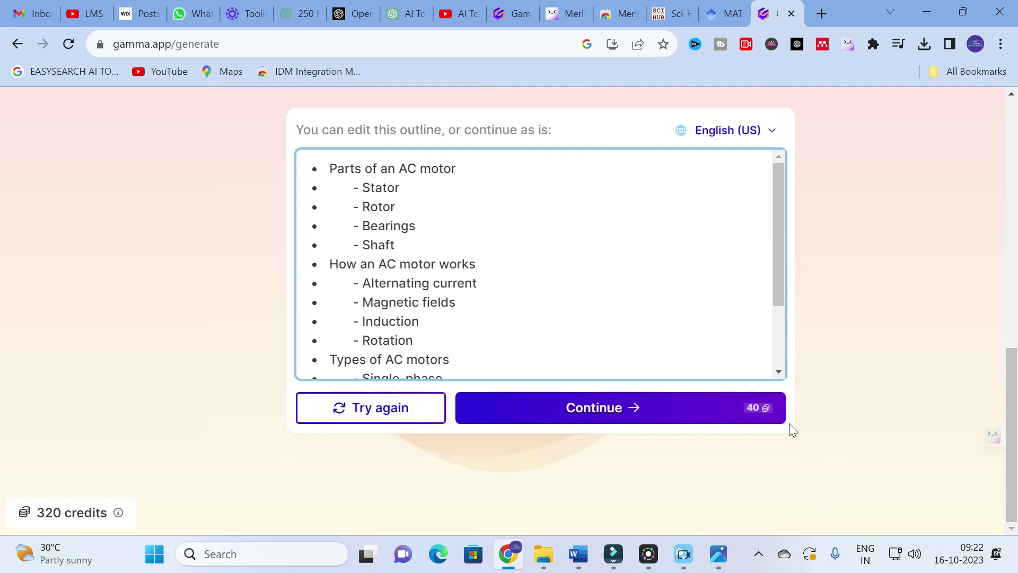
- Review the AC motor outline down to its last item and continue with it as is
scroll(392, 233, down, 3)
scroll(393, 234, up, 6)
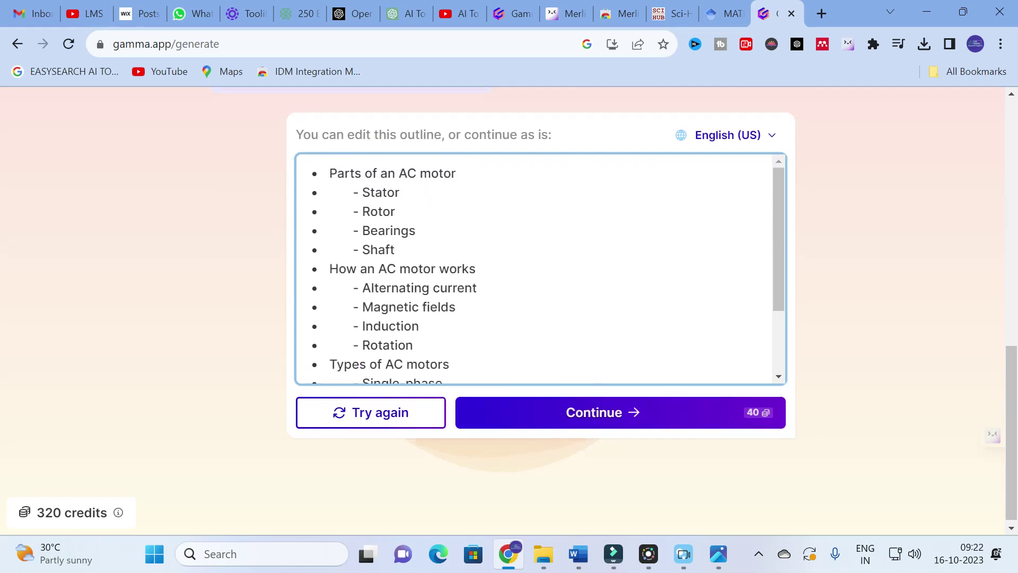
scroll(392, 233, down, 3)
scroll(540, 264, down, 3)
scroll(540, 264, up, 3)
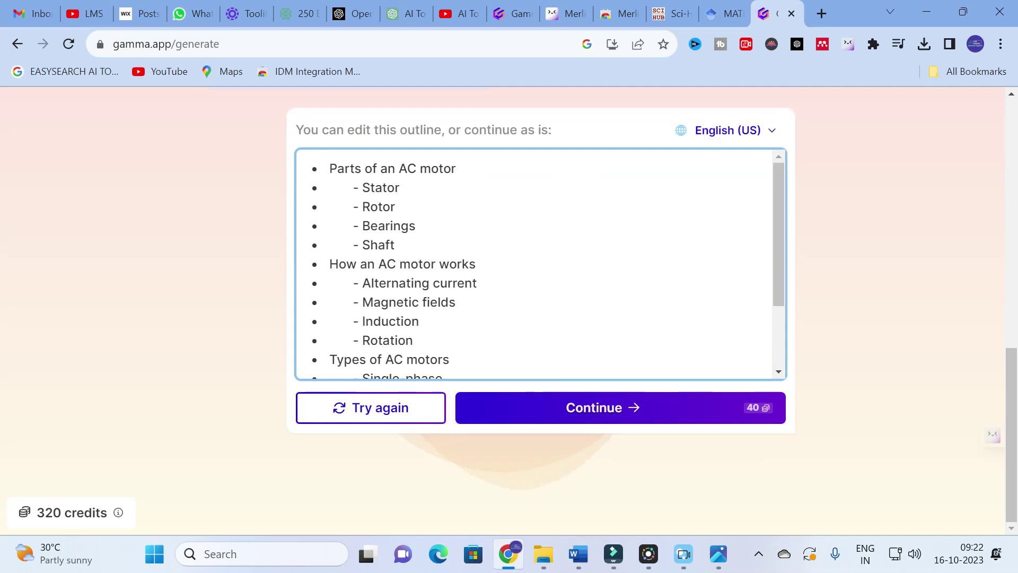
scroll(540, 264, down, 1)
scroll(540, 264, down, 1)
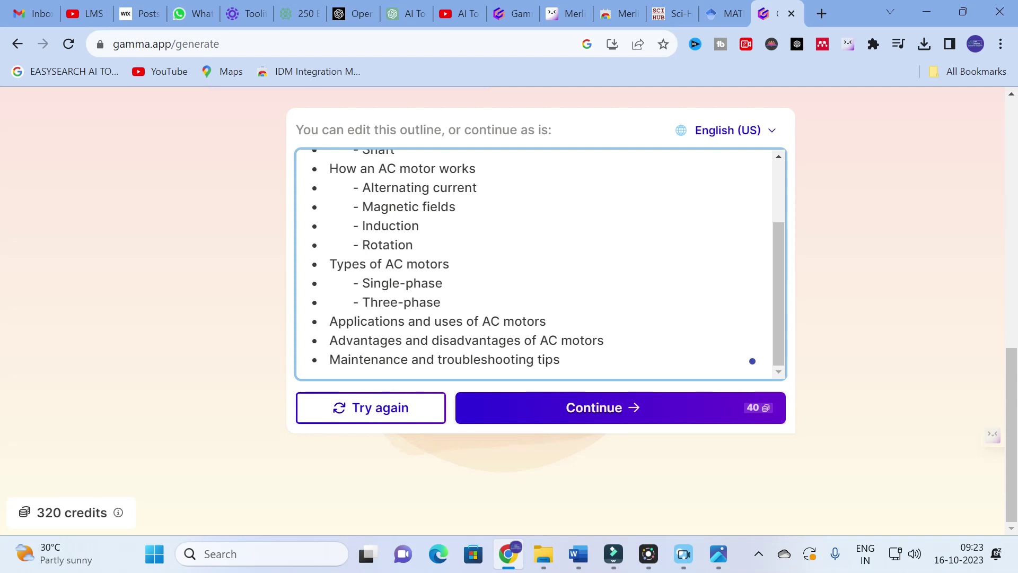
click(626, 418)
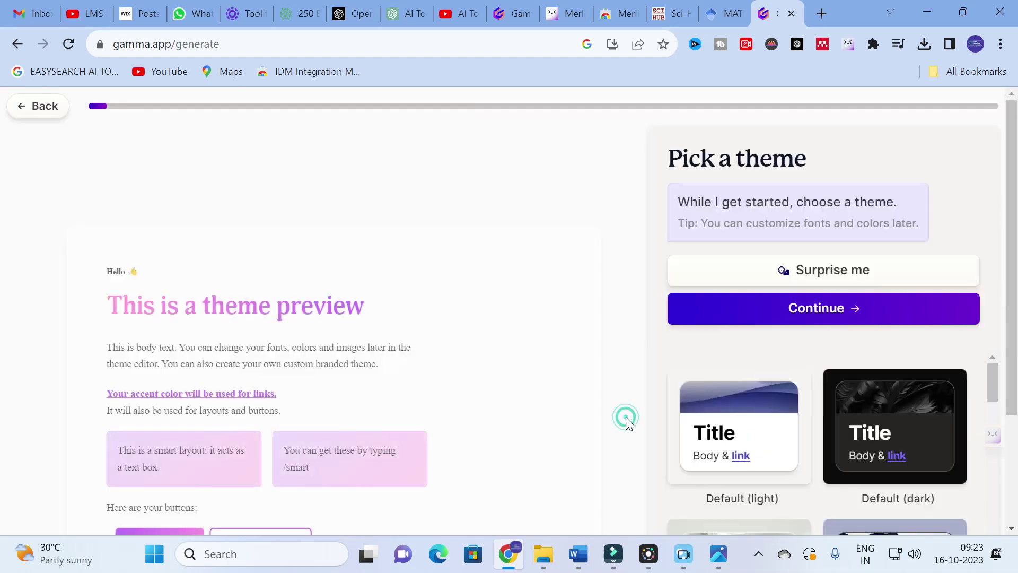
- Choose the Prism theme for the document and generate it
scroll(535, 270, down, 3)
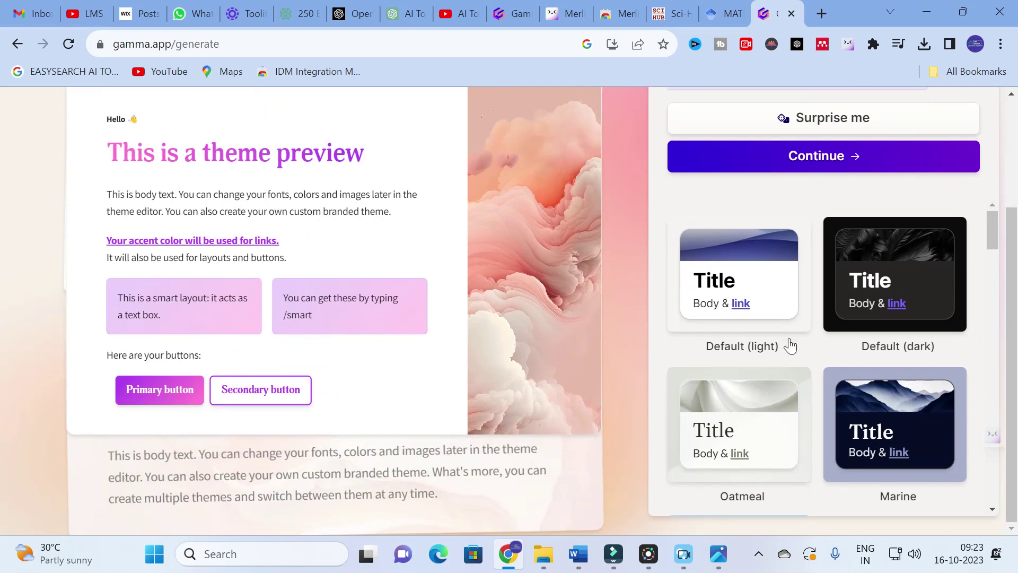
scroll(764, 360, down, 12)
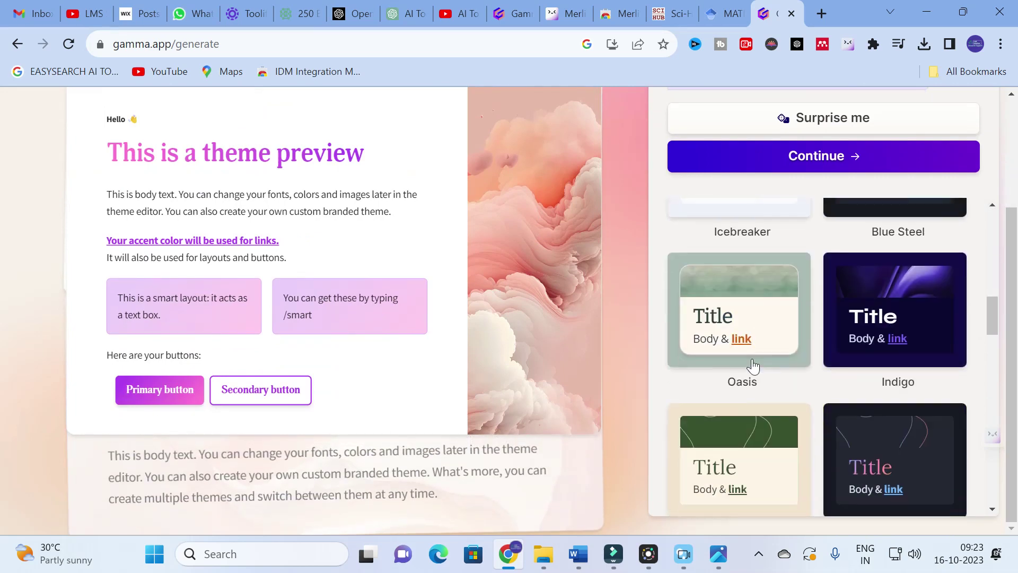
scroll(736, 275, down, 10)
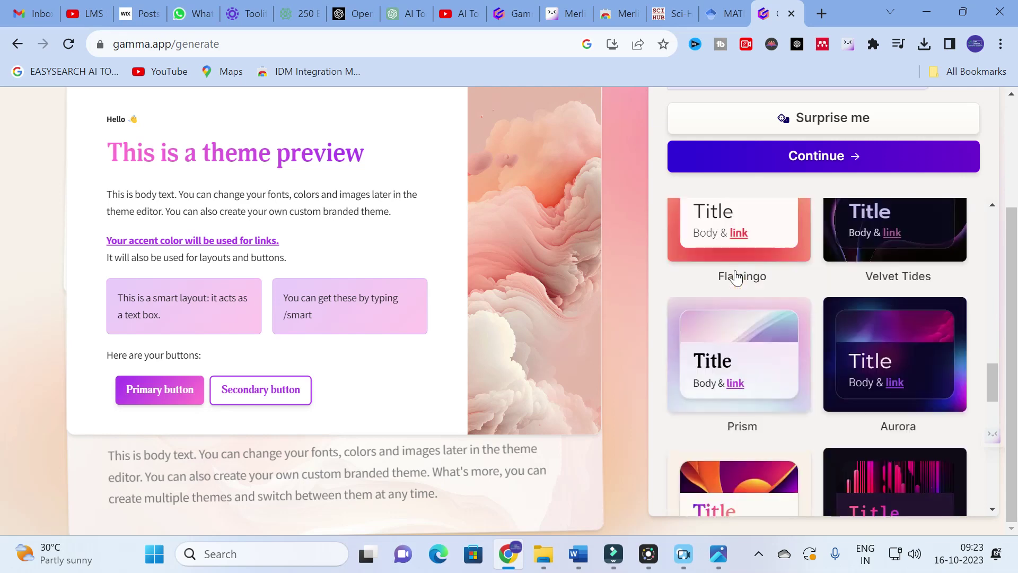
scroll(737, 276, down, 2)
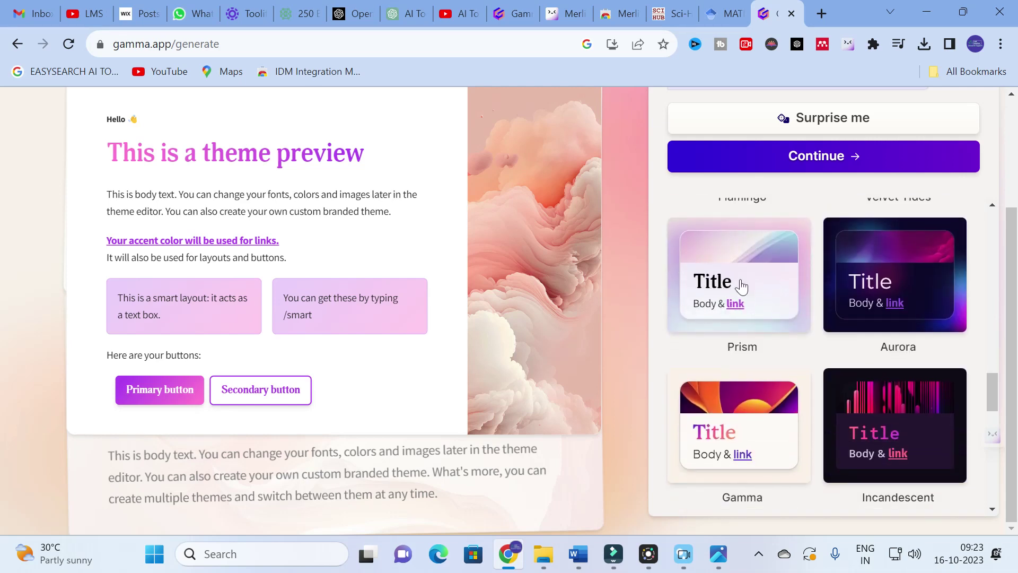
click(725, 286)
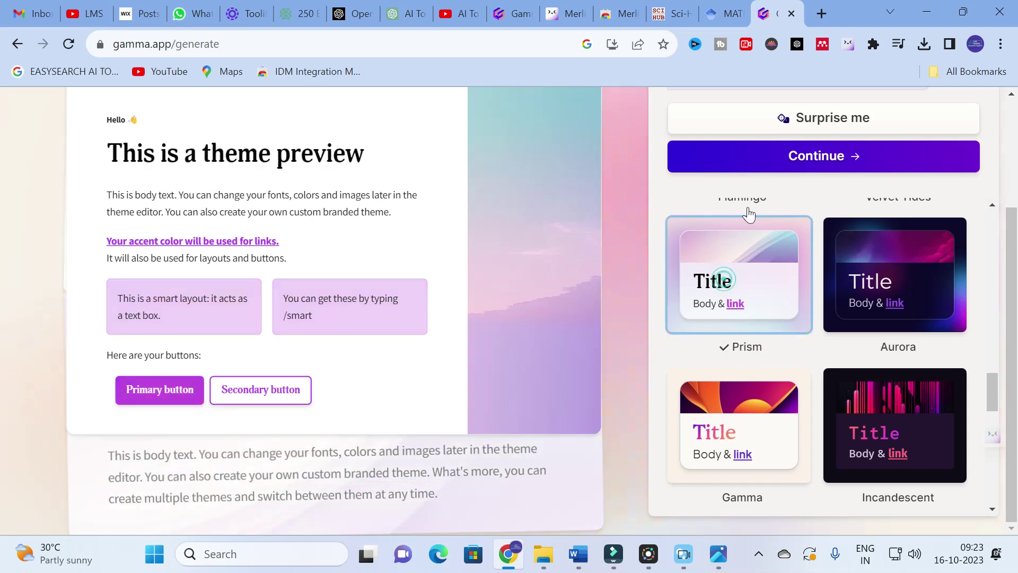
click(828, 154)
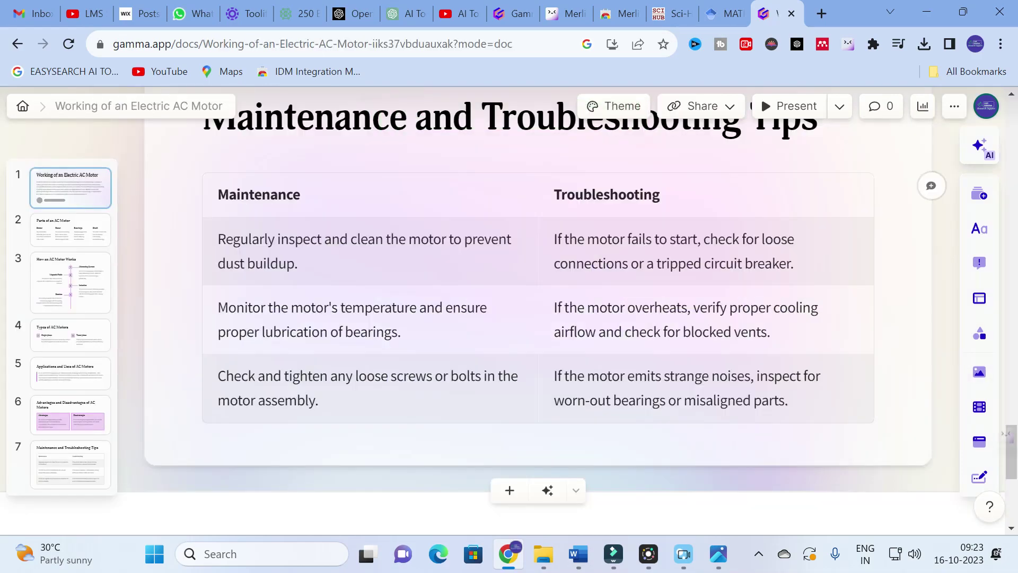
- Read through the generated AC motor document, from the motor parts card to the maintenance and troubleshooting table
scroll(761, 97, up, 10)
scroll(761, 96, up, 15)
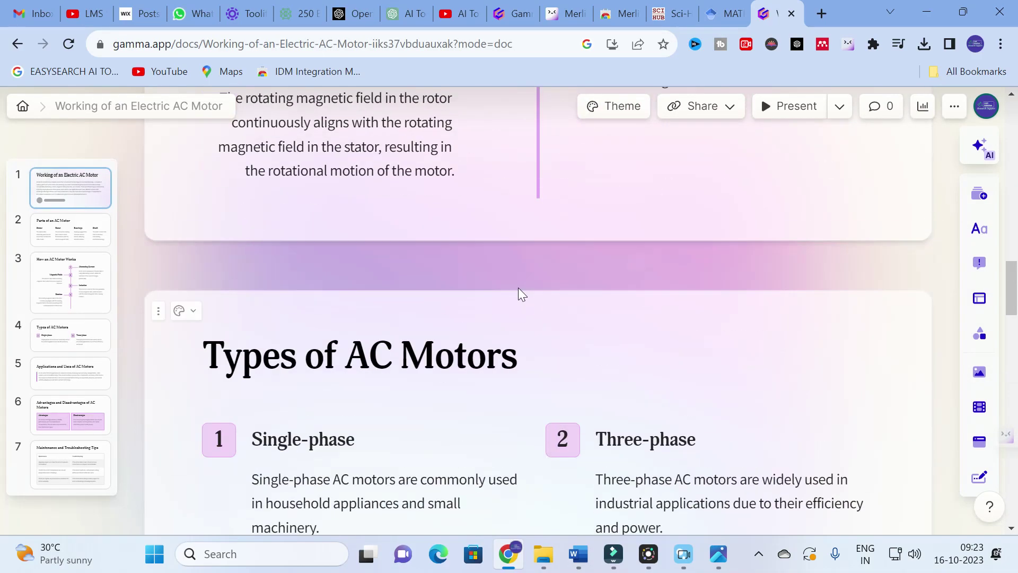
scroll(540, 304, down, 8)
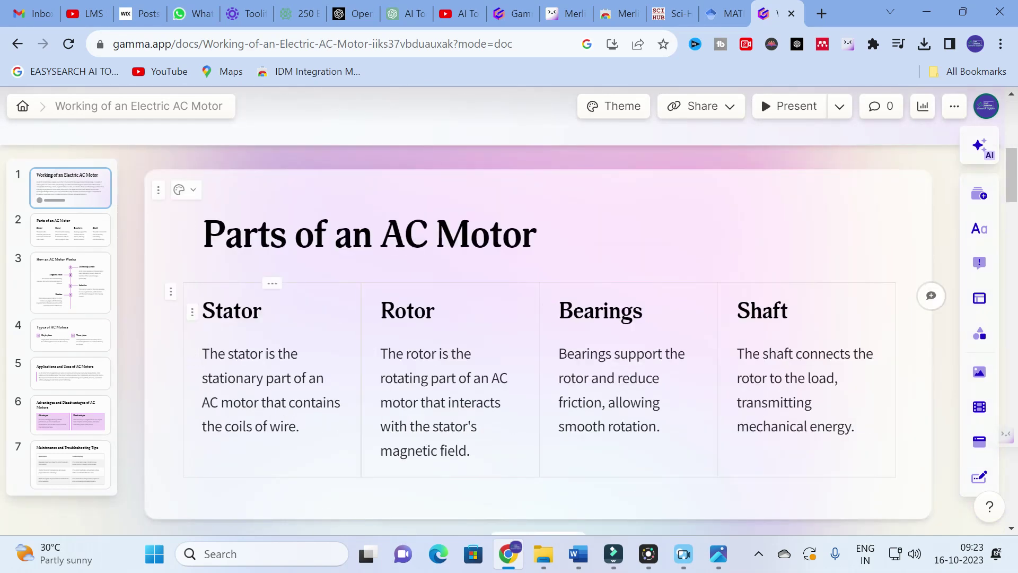
scroll(202, 457, down, 6)
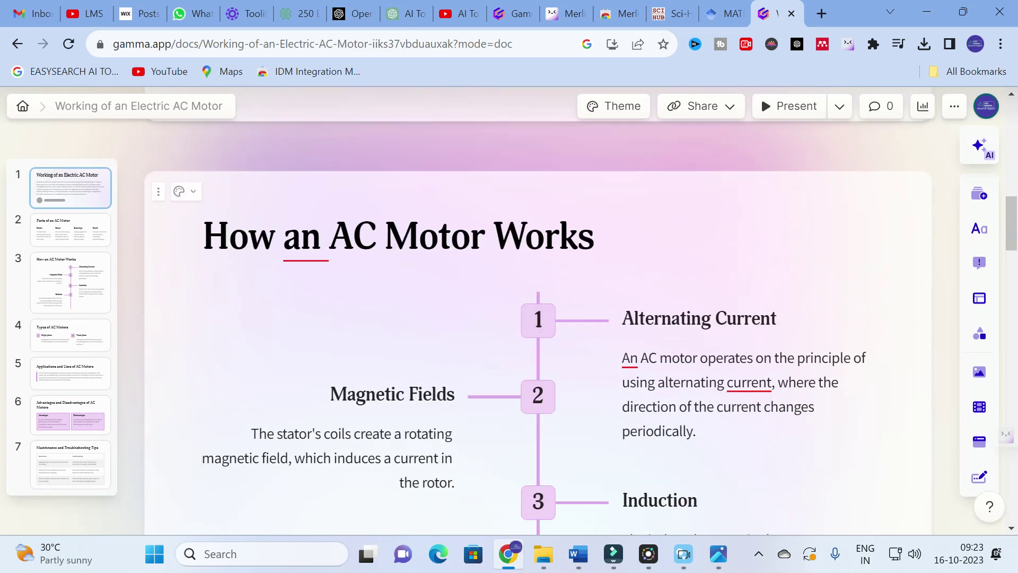
scroll(364, 303, down, 2)
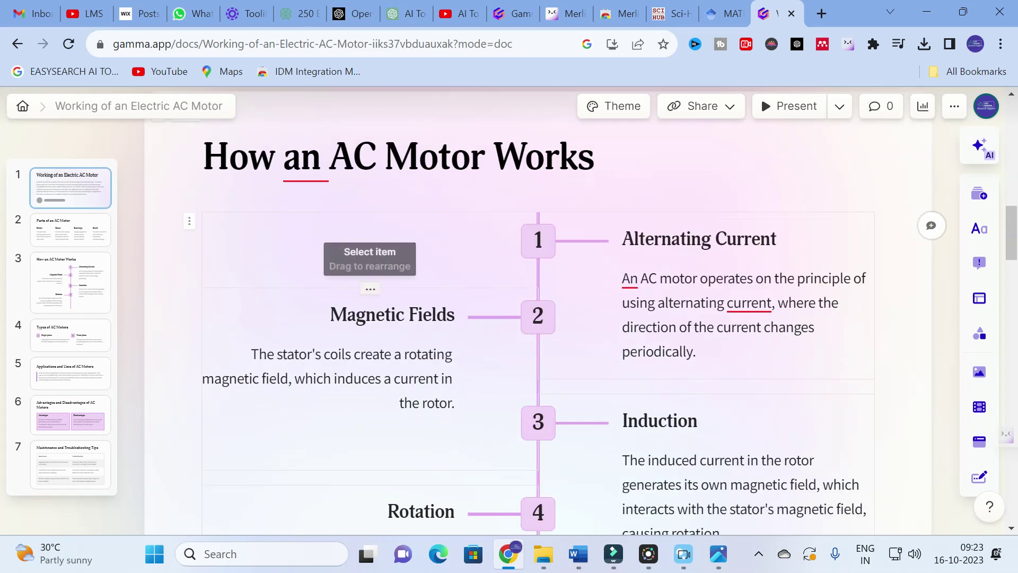
scroll(365, 303, down, 5)
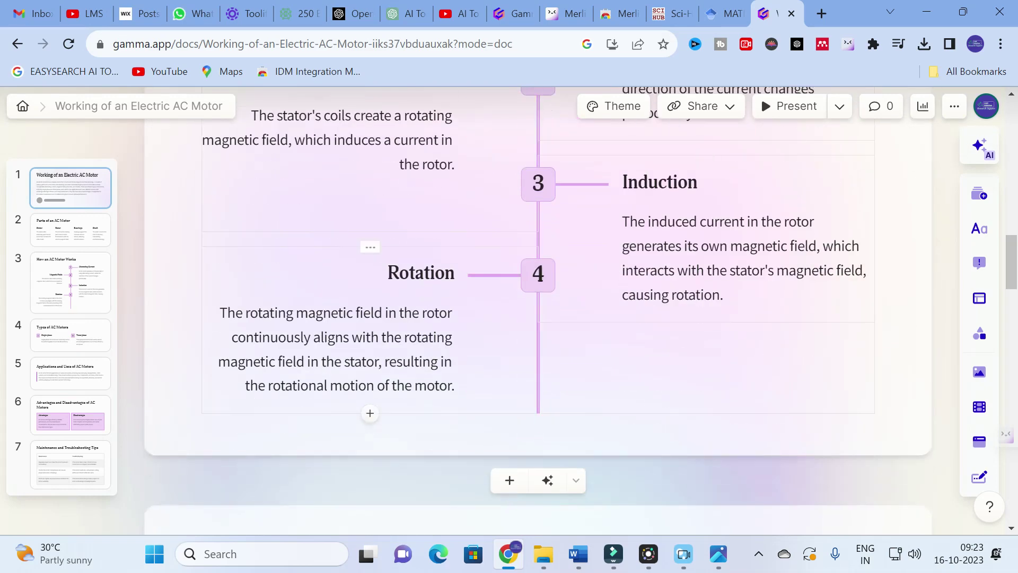
scroll(364, 303, down, 12)
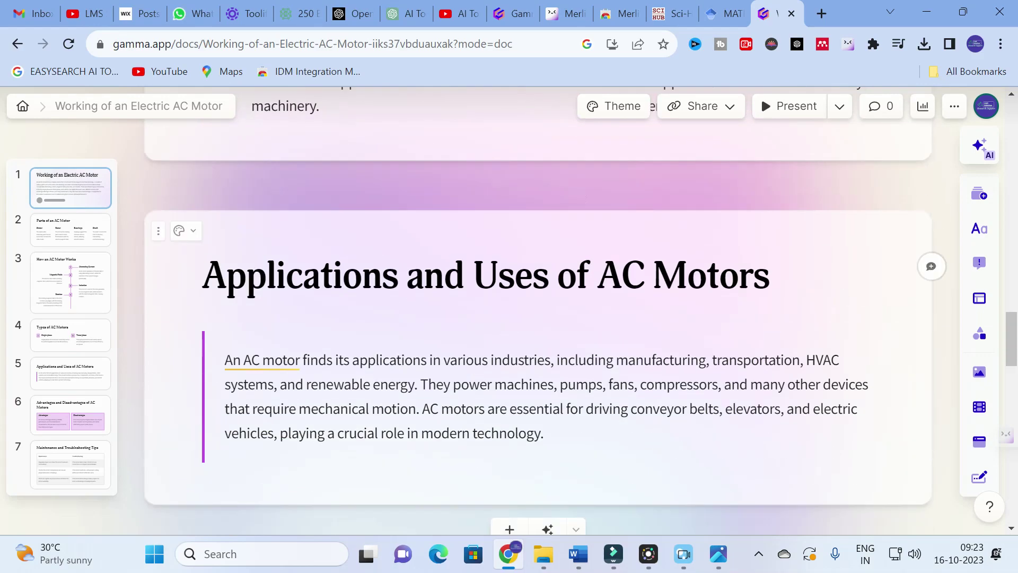
scroll(364, 304, down, 7)
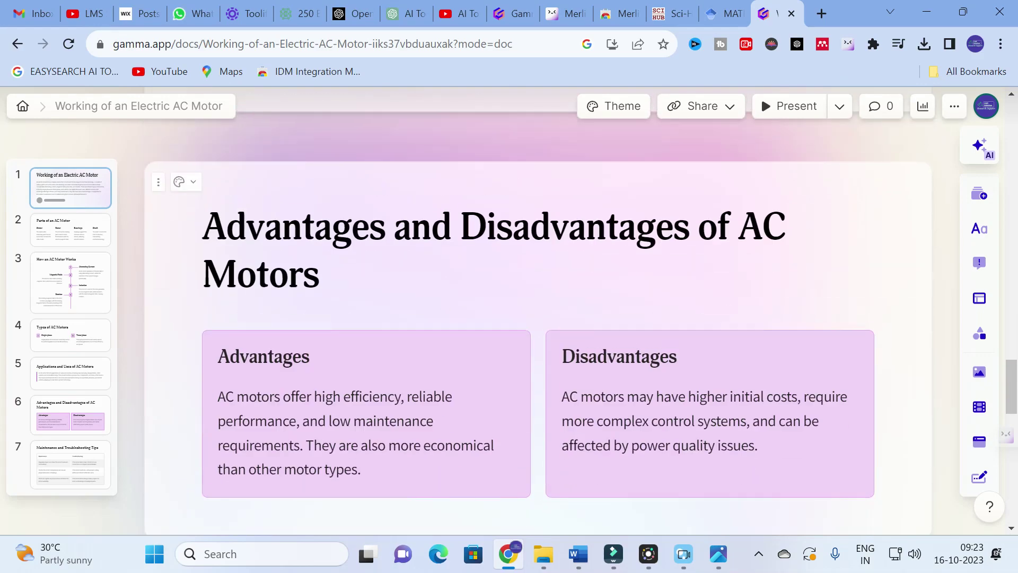
scroll(364, 304, down, 10)
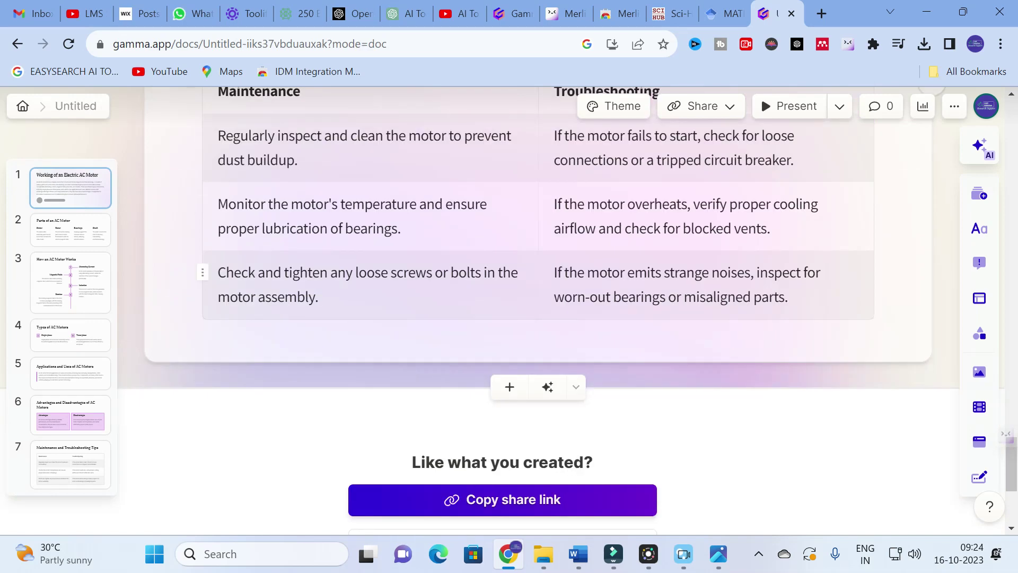
scroll(711, 229, up, 3)
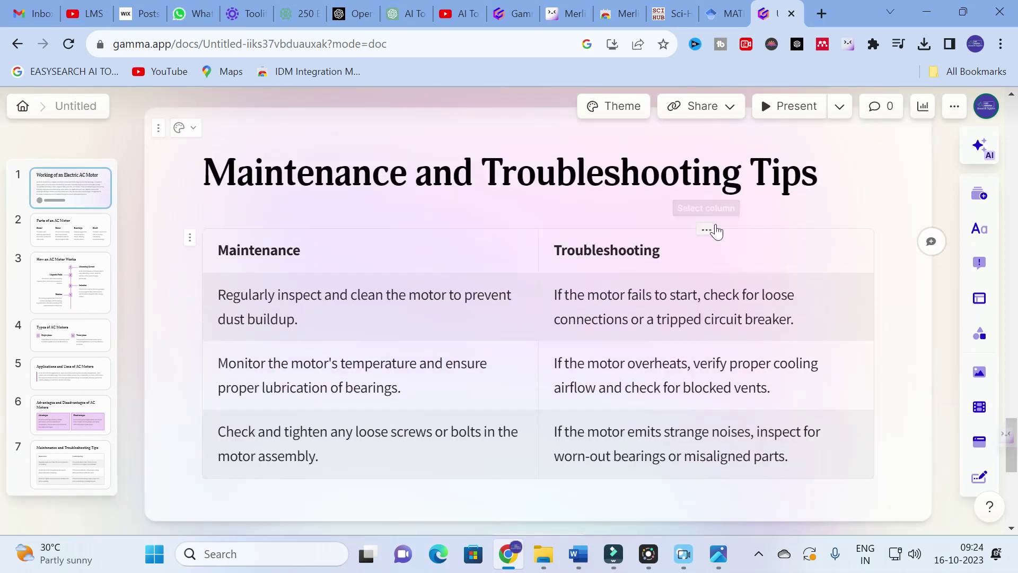
- Export the AC motor document to both PowerPoint and PDF
click(731, 107)
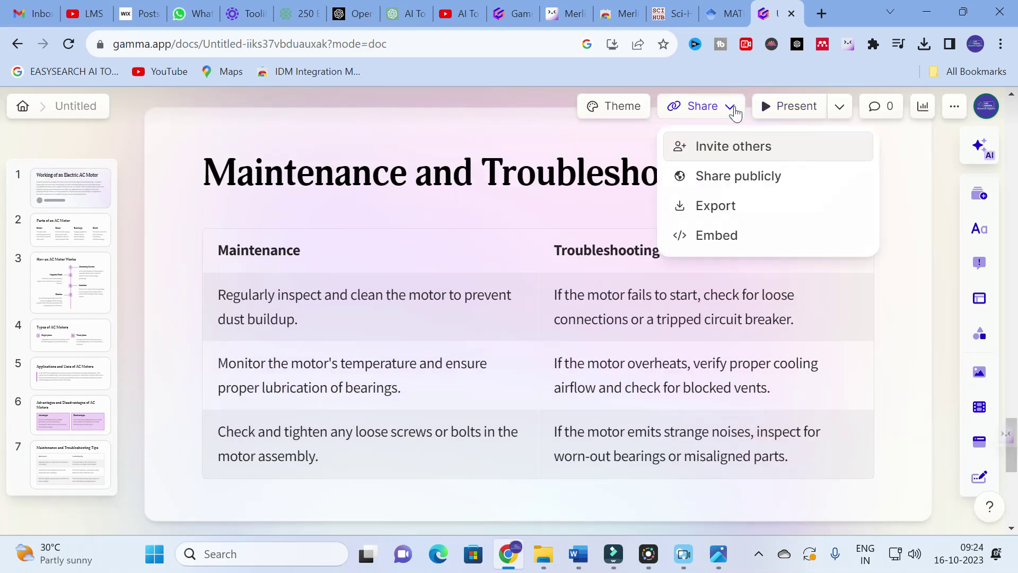
click(731, 206)
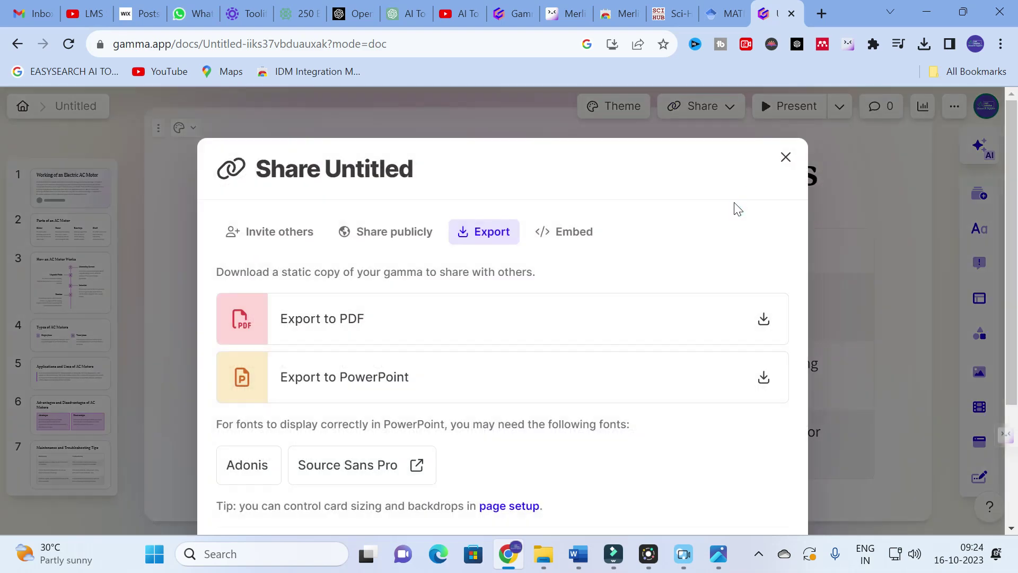
click(697, 379)
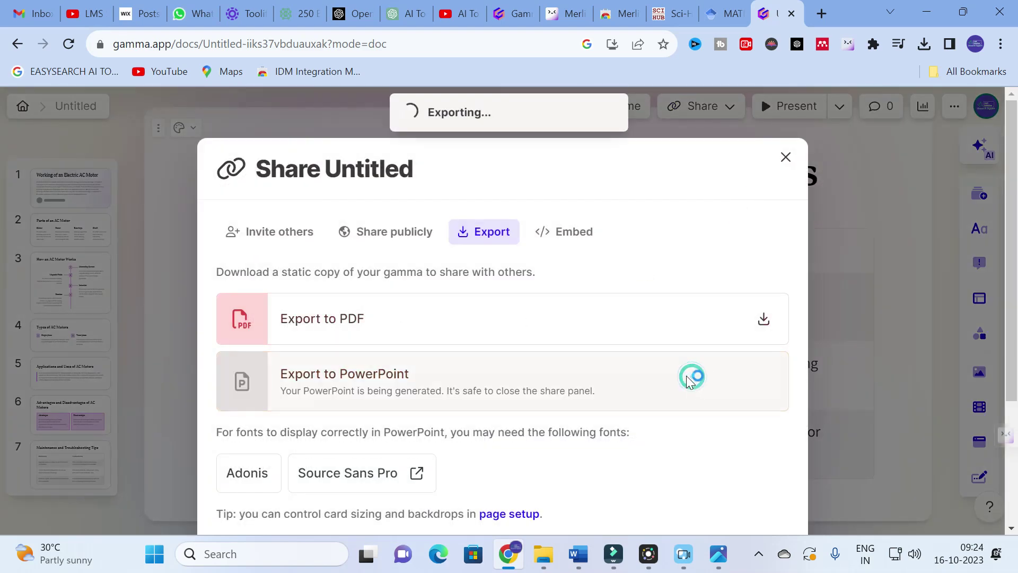
click(631, 321)
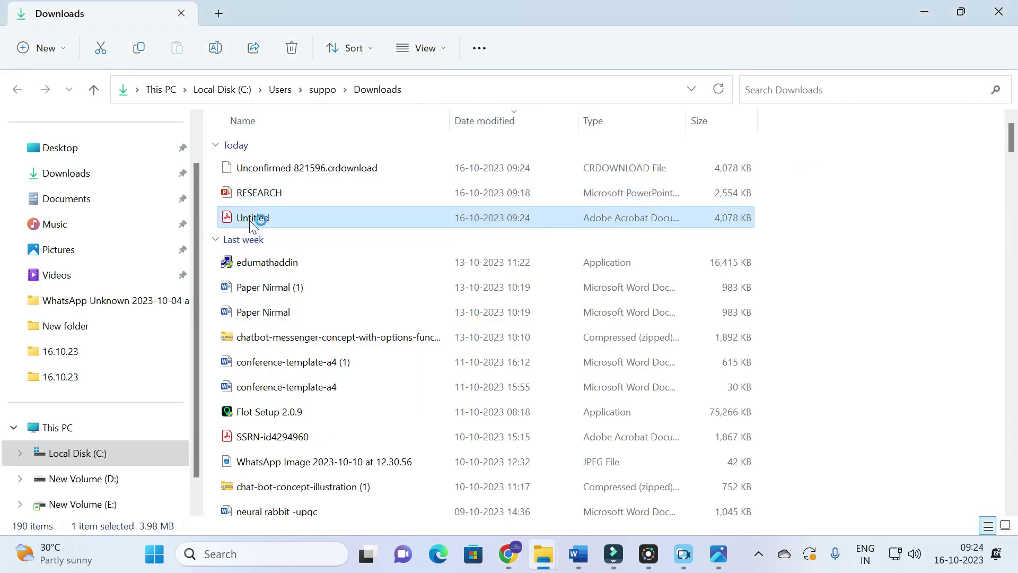
- Open the exported Untitled PDF from the Downloads folder in Adobe Acrobat and check its first page
double_click(250, 221)
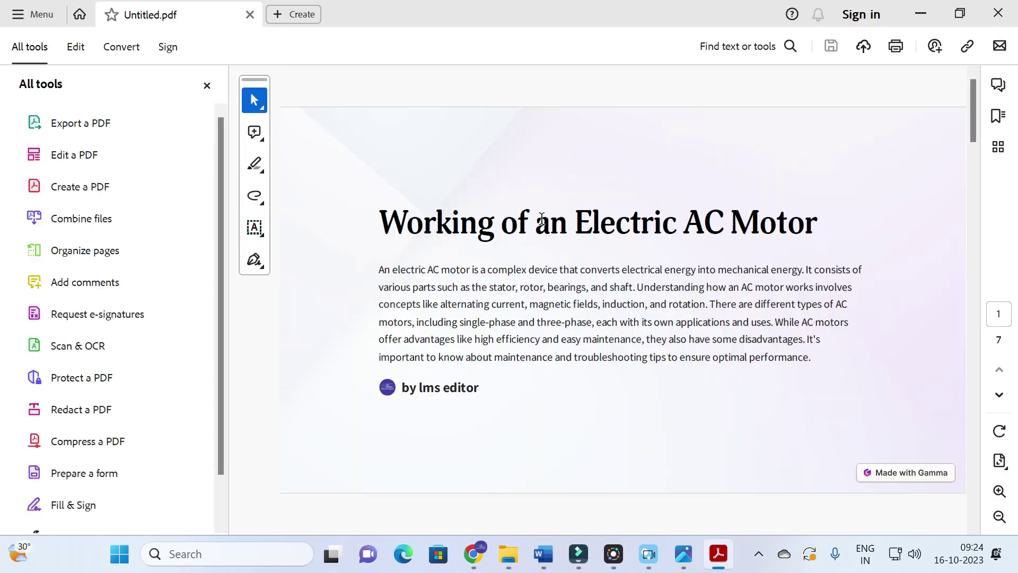
scroll(480, 270, down, 2)
scroll(483, 261, up, 2)
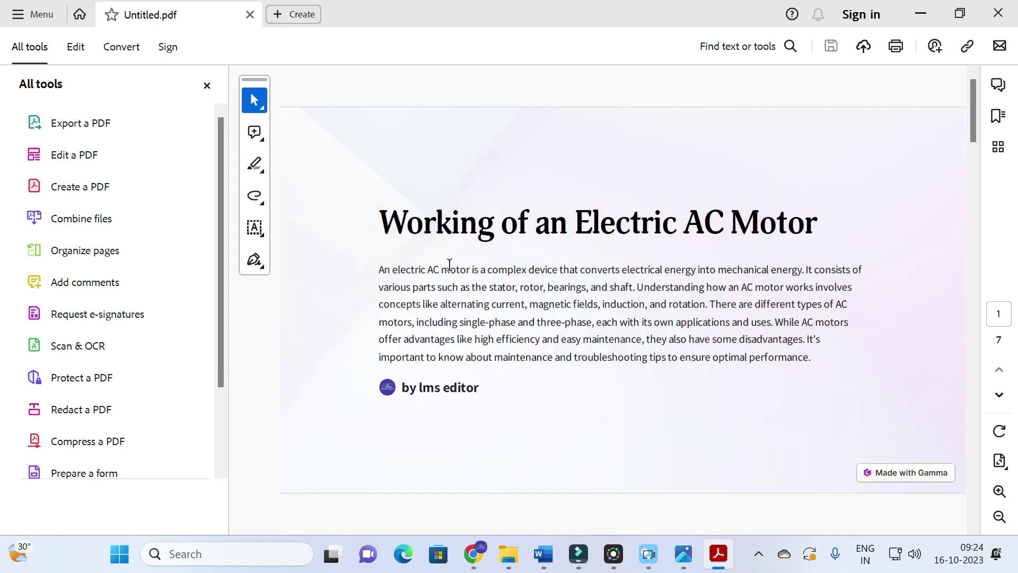
- Check the exported PDF through to its last page and close it, returning to Gamma in Chrome and dismissing the multiple-download permission request
scroll(811, 195, down, 10)
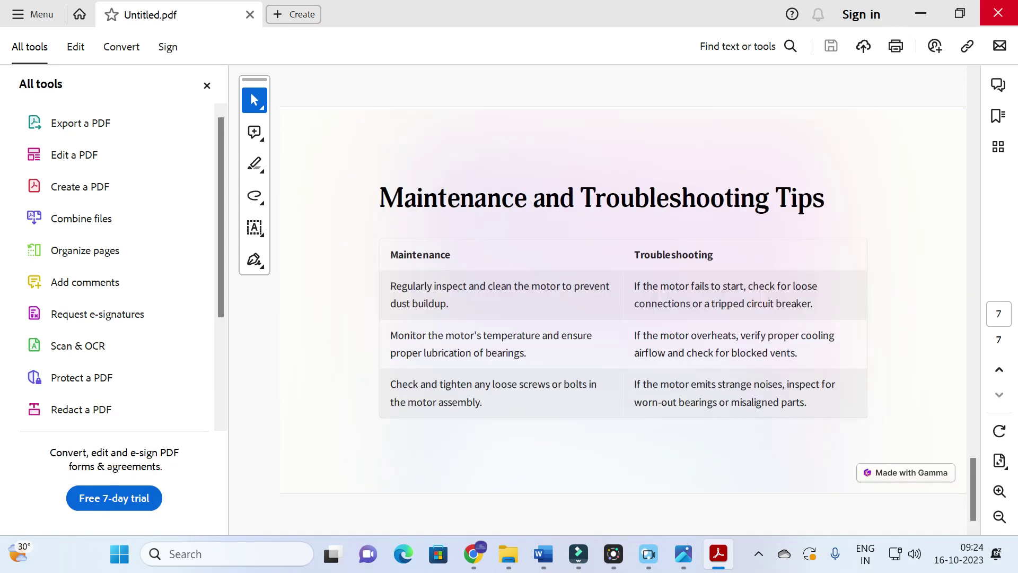
click(998, 13)
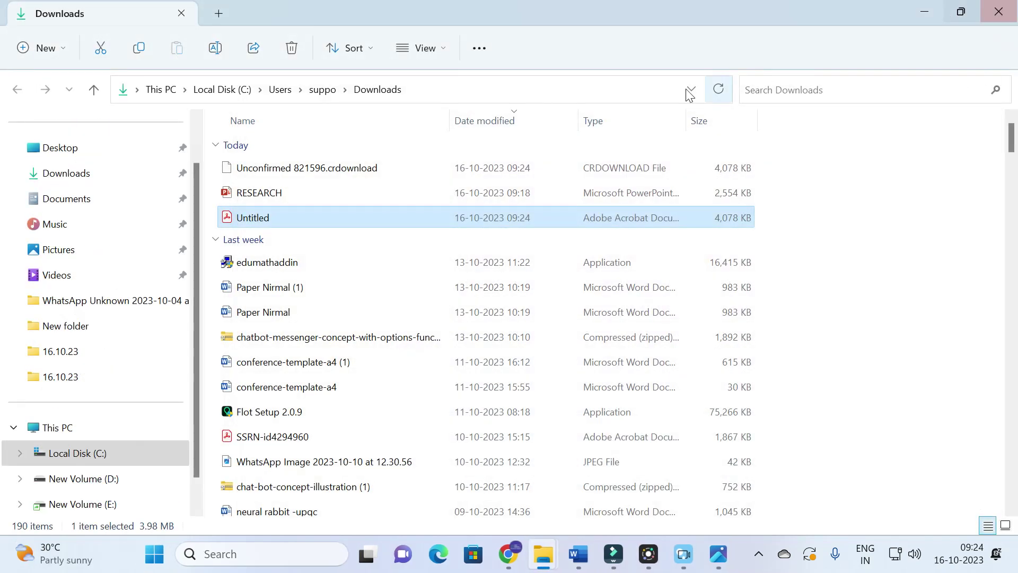
click(512, 555)
click(329, 71)
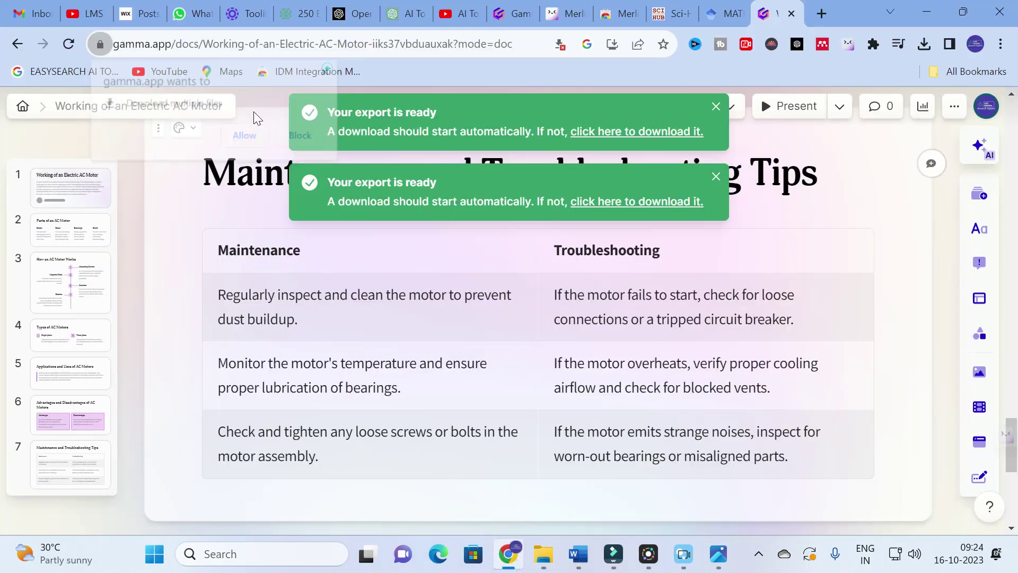
- Leave the AC motor document for the All gammas overview, dismissing both export notifications on the way
click(21, 42)
click(16, 44)
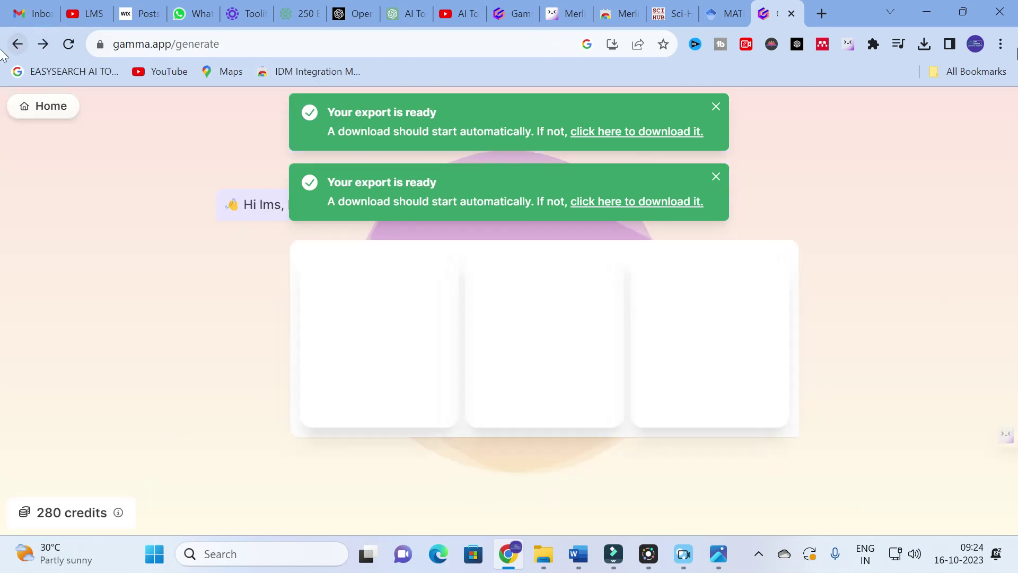
click(715, 107)
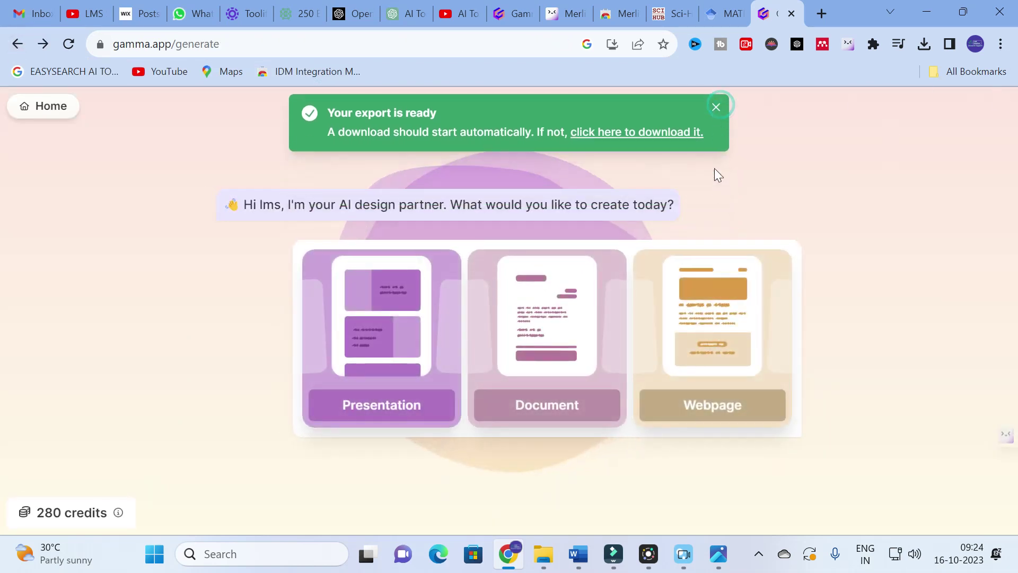
click(712, 106)
click(16, 44)
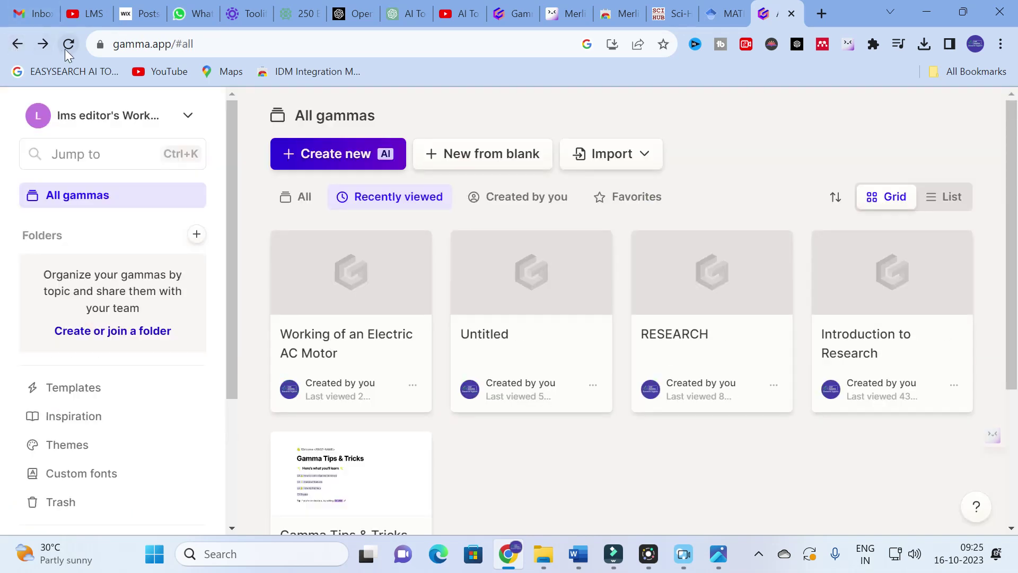
scroll(71, 433, down, 3)
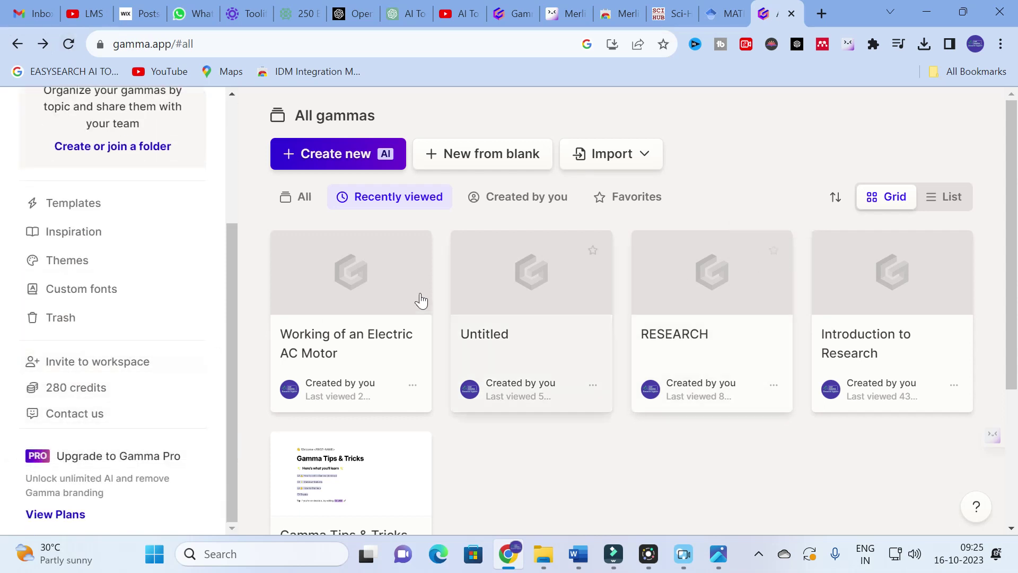
scroll(147, 312, up, 3)
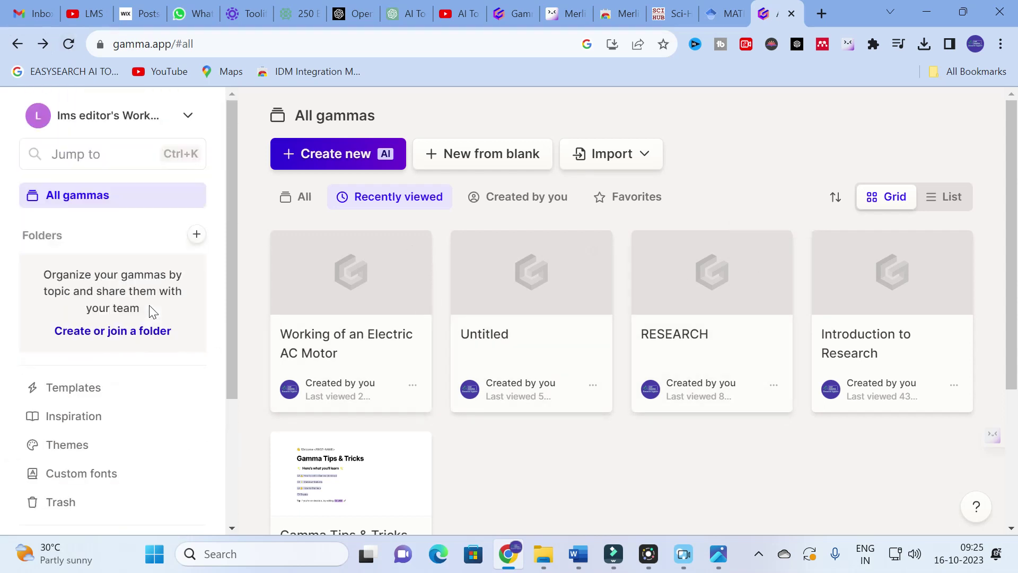